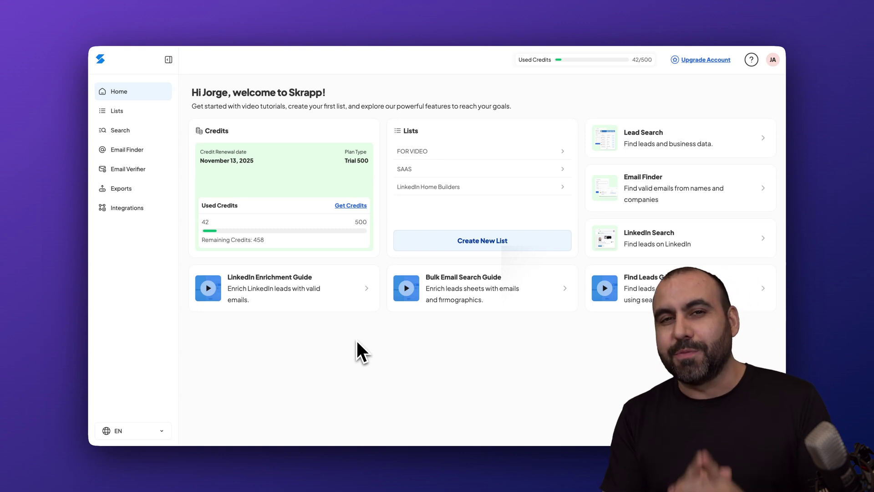
Go from the LinkedIn profile to the Skrapp Email Extractor page and open the Chrome extension's store listing.
{"action": "left_click", "coordinate": [457, 34]}
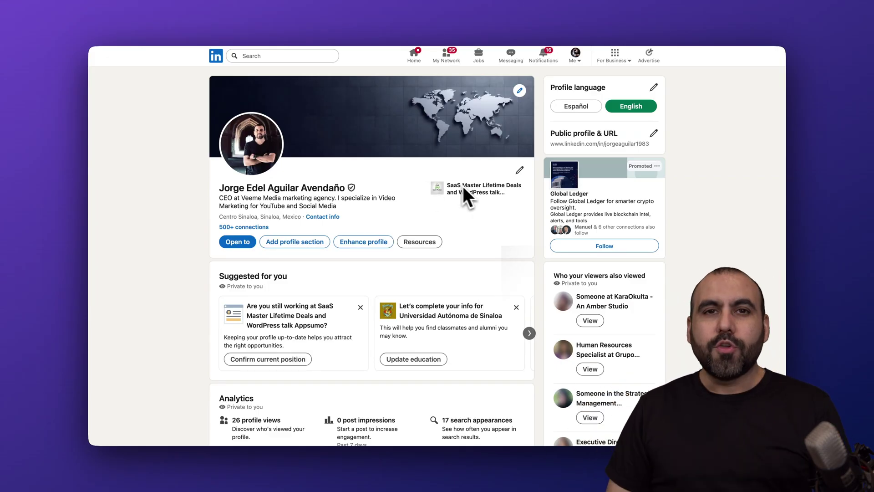
{"action": "left_click", "coordinate": [572, 16]}
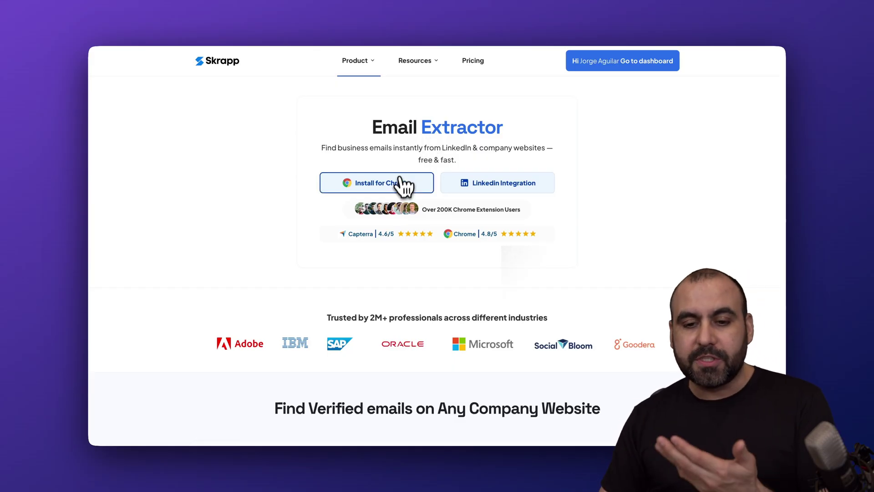
{"action": "left_click", "coordinate": [398, 196]}
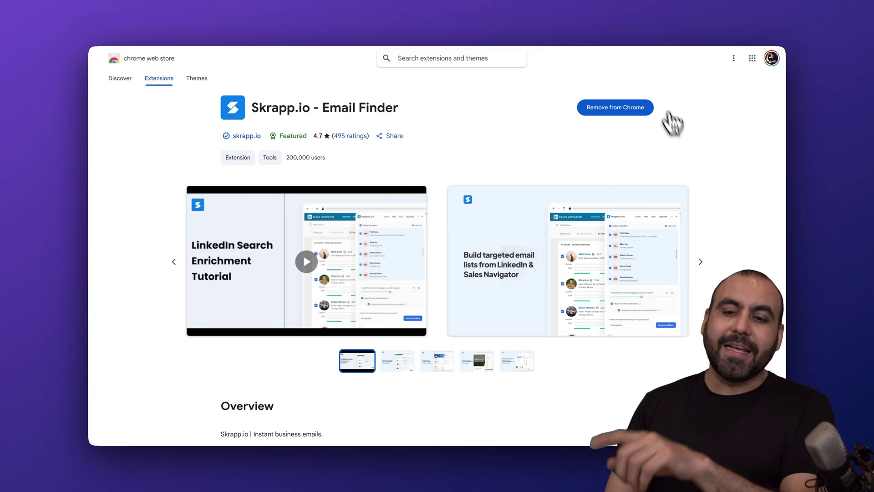
Open the installed Skrapp.io Email Finder extension from the Chrome toolbar.
{"action": "left_click", "coordinate": [676, 39]}
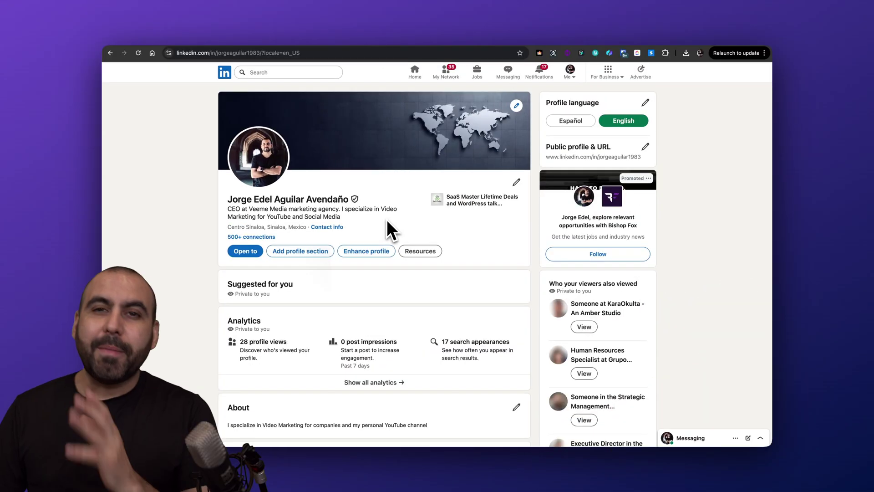
Search LinkedIn for 'coppel', filter to People, and browse the profile results.
{"action": "left_click", "coordinate": [286, 73]}
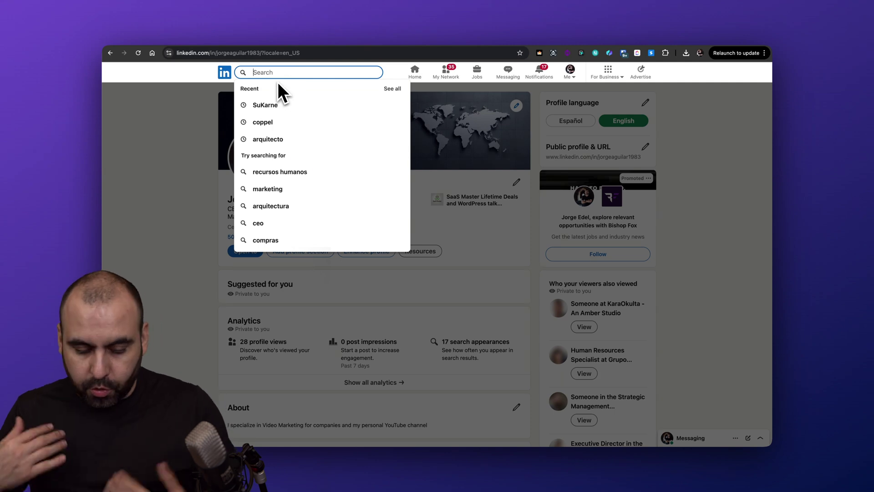
{"action": "type", "text": "coppel"}
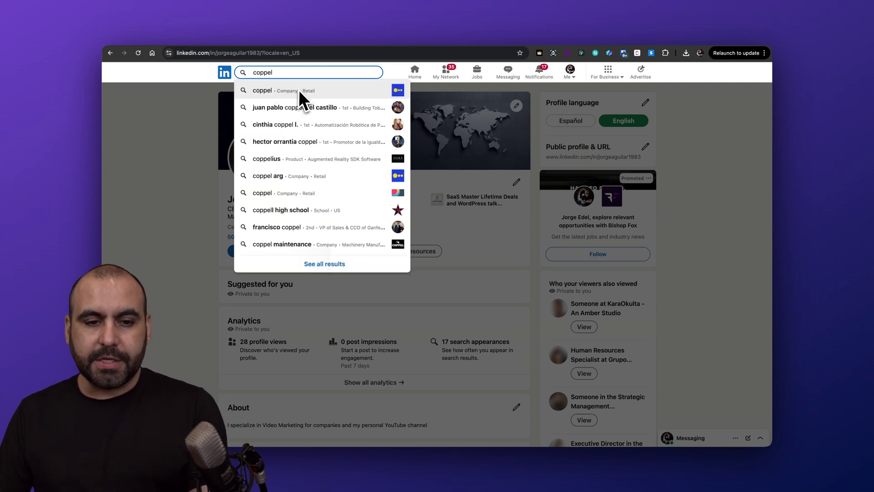
{"action": "key", "text": "Return"}
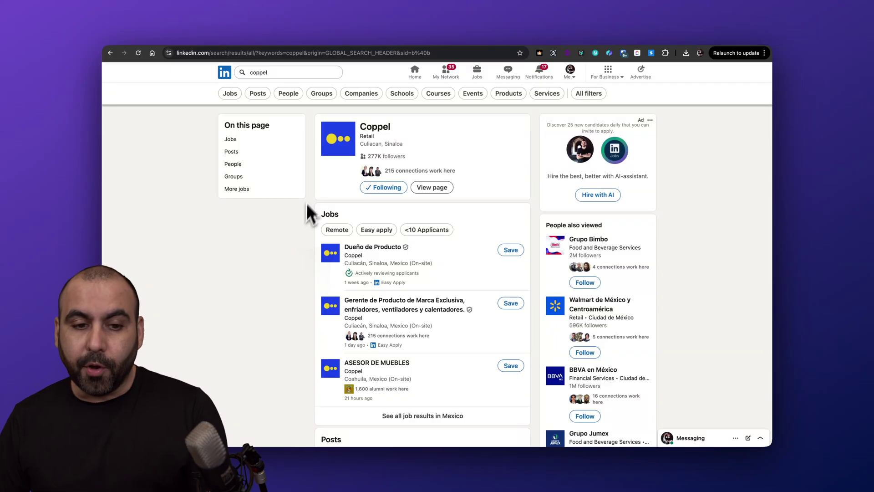
{"action": "left_click", "coordinate": [292, 95]}
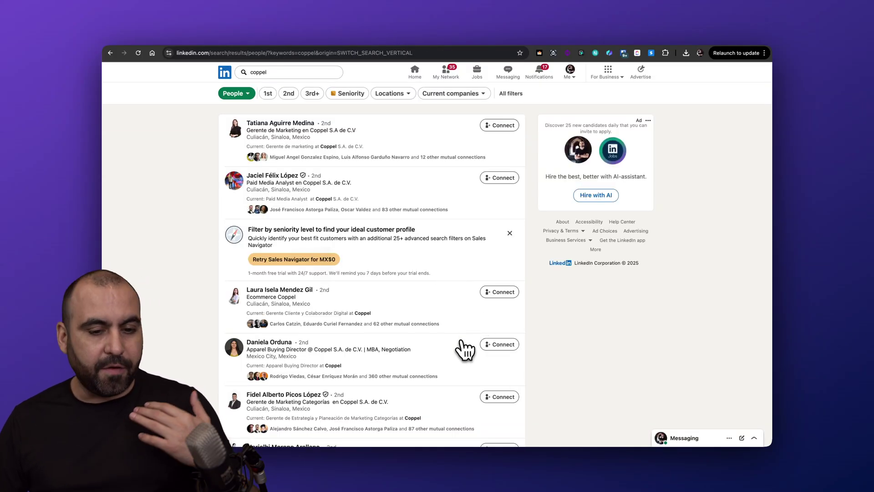
{"action": "scroll", "coordinate": [464, 351], "scroll_direction": "down", "scroll_amount": 1}
{"action": "scroll", "coordinate": [465, 350], "scroll_direction": "down", "scroll_amount": 7}
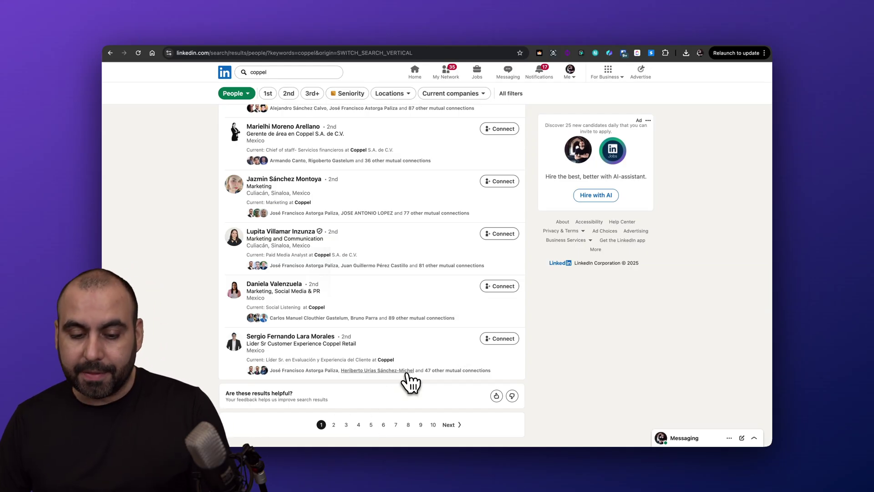
{"action": "scroll", "coordinate": [396, 374], "scroll_direction": "up", "scroll_amount": 7}
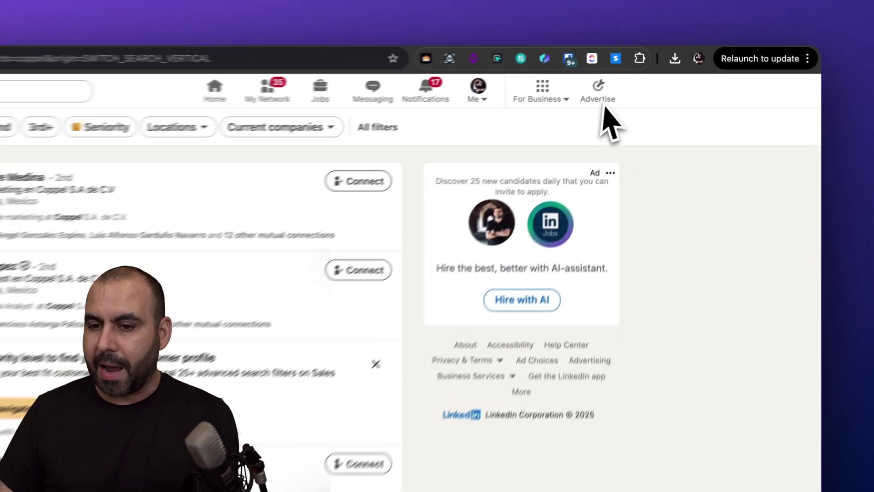
{"action": "left_click", "coordinate": [651, 53]}
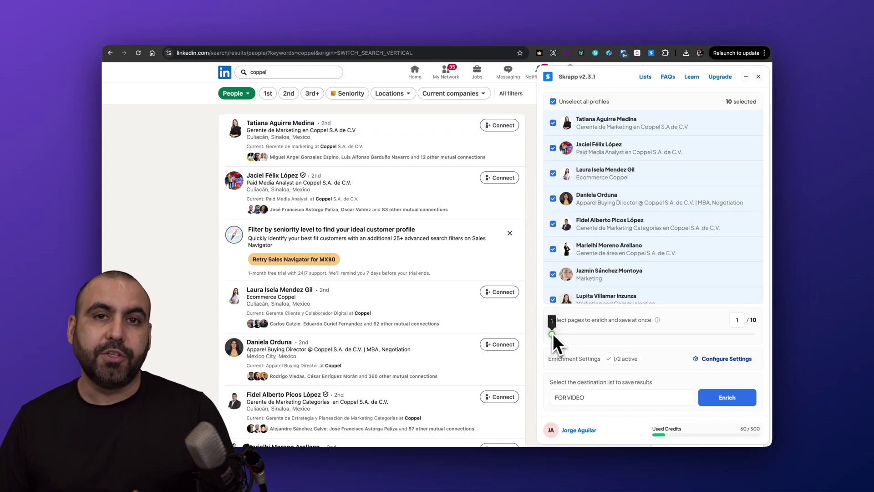
Set enrichment to 3 pages, enable Auto-Connect & follow profiles, and save the settings.
{"action": "scroll", "coordinate": [478, 346], "scroll_direction": "down", "scroll_amount": 7}
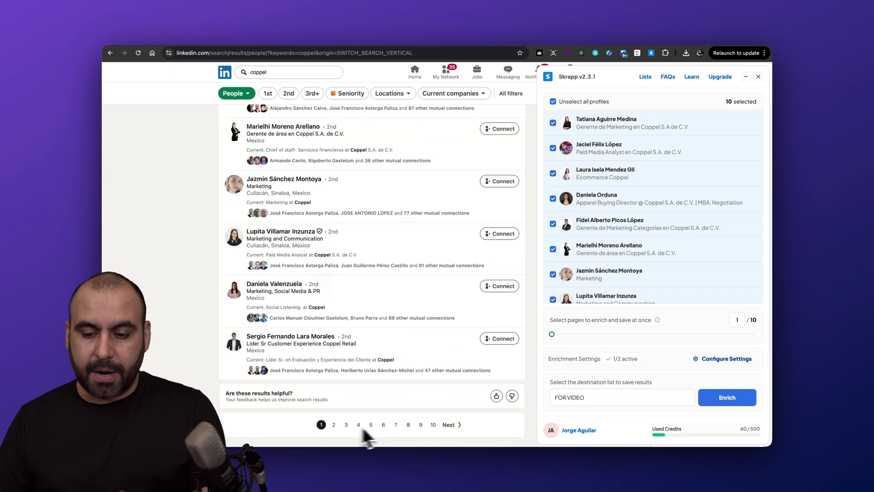
{"action": "scroll", "coordinate": [438, 335], "scroll_direction": "up", "scroll_amount": 6}
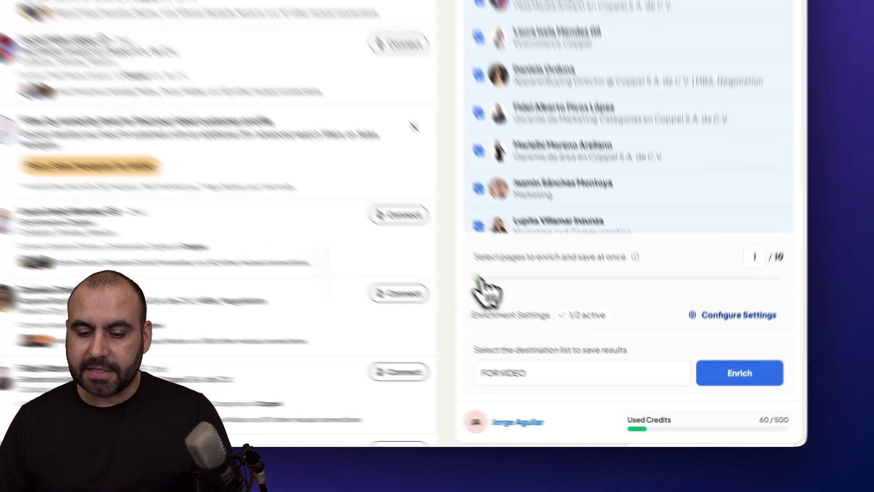
{"action": "left_click_drag", "start_coordinate": [552, 334], "coordinate": [573, 334]}
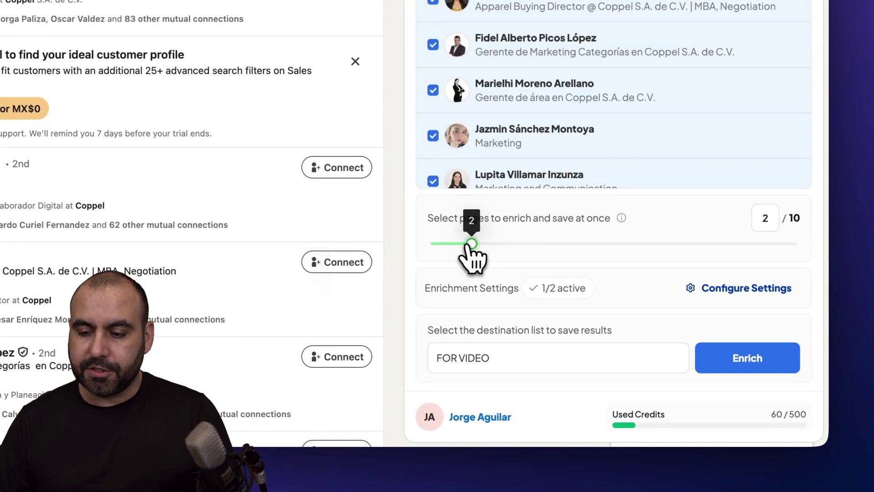
{"action": "left_click_drag", "start_coordinate": [489, 246], "coordinate": [509, 244]}
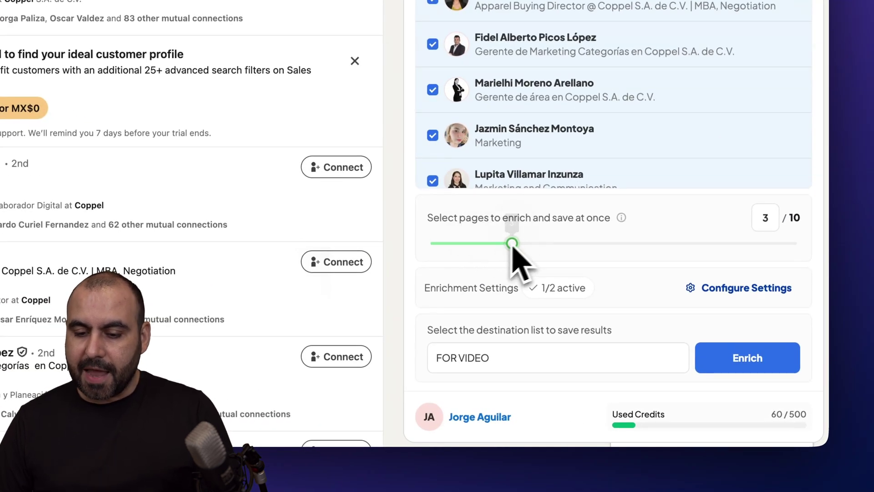
{"action": "left_click", "coordinate": [710, 288]}
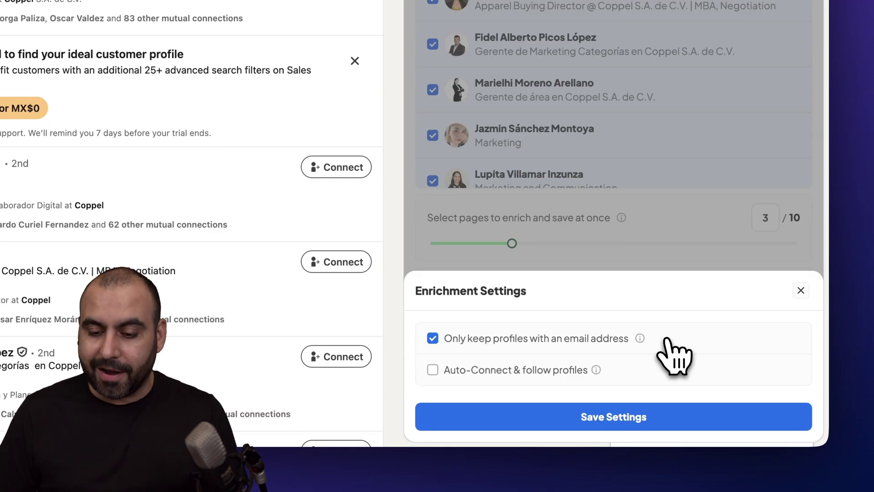
{"action": "left_click", "coordinate": [433, 371]}
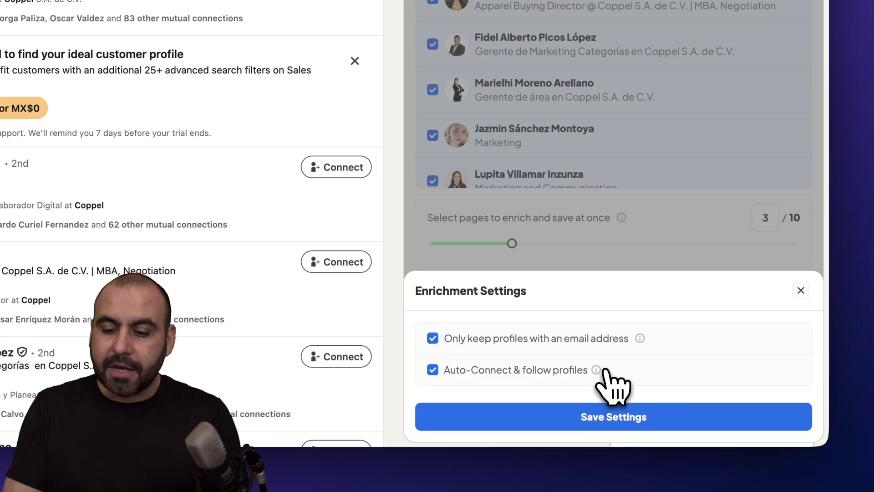
{"action": "mouse_move", "coordinate": [601, 371]}
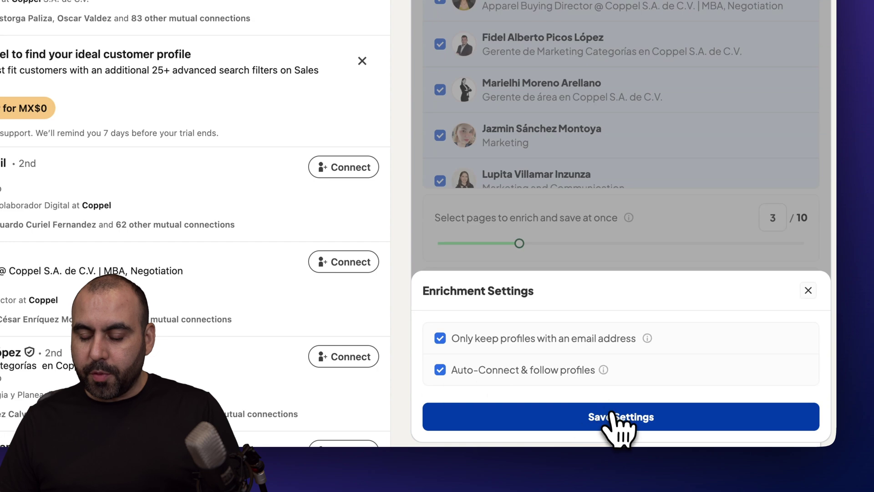
{"action": "left_click", "coordinate": [605, 416]}
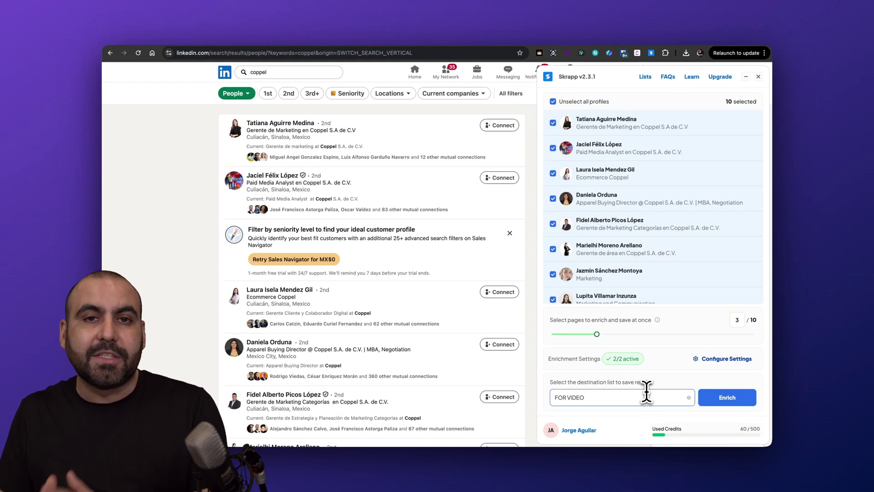
Choose FOR VIDEO as the destination list and enrich the coppel people results.
{"action": "left_click", "coordinate": [647, 397]}
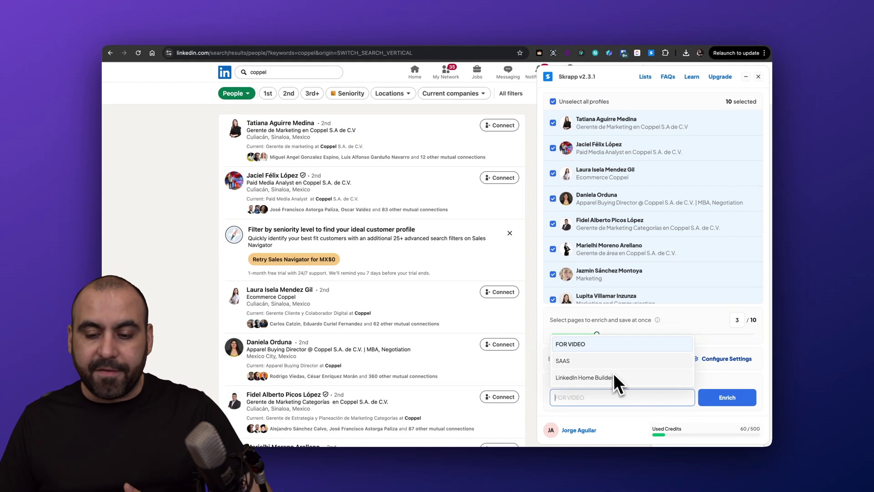
{"action": "left_click", "coordinate": [601, 348]}
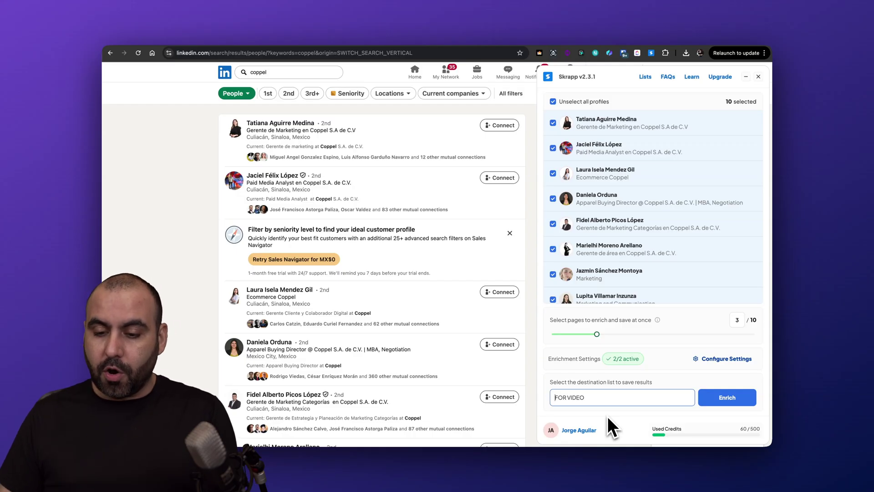
{"action": "left_click", "coordinate": [719, 398]}
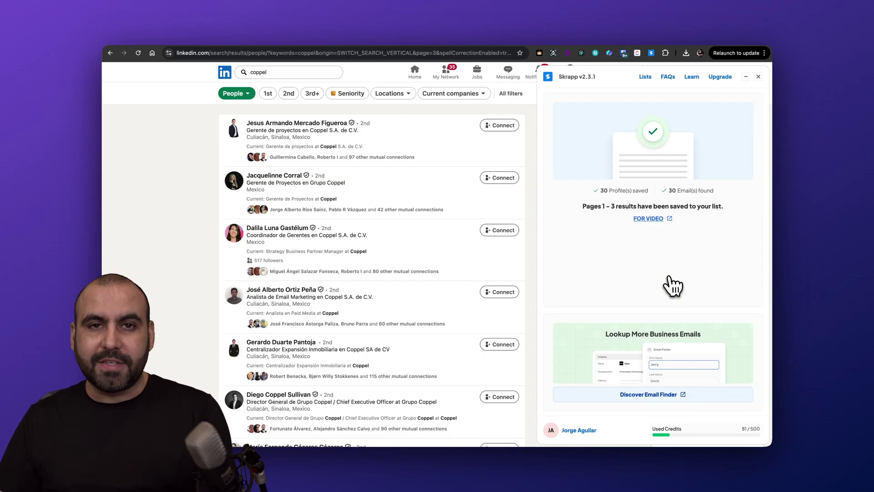
Open the FOR VIDEO list in the web app, select all contacts, and view CRM sync options.
{"action": "left_click", "coordinate": [647, 219]}
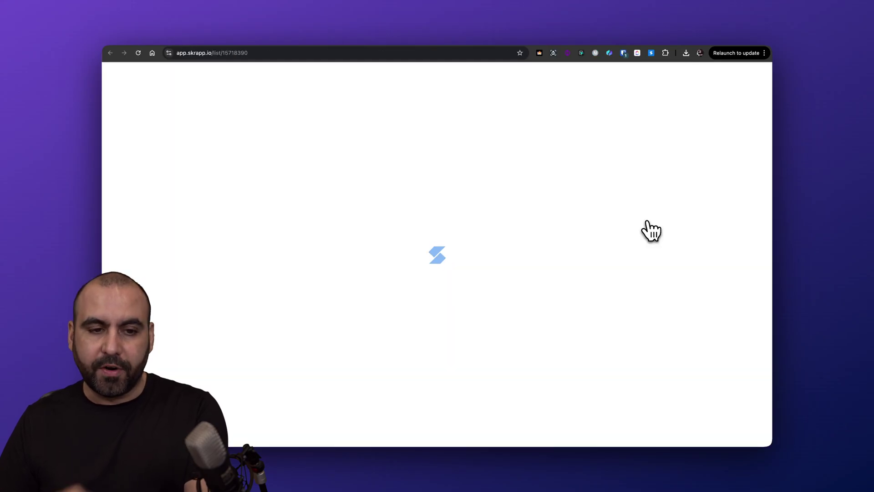
{"action": "scroll", "coordinate": [464, 164], "scroll_direction": "down", "scroll_amount": 5}
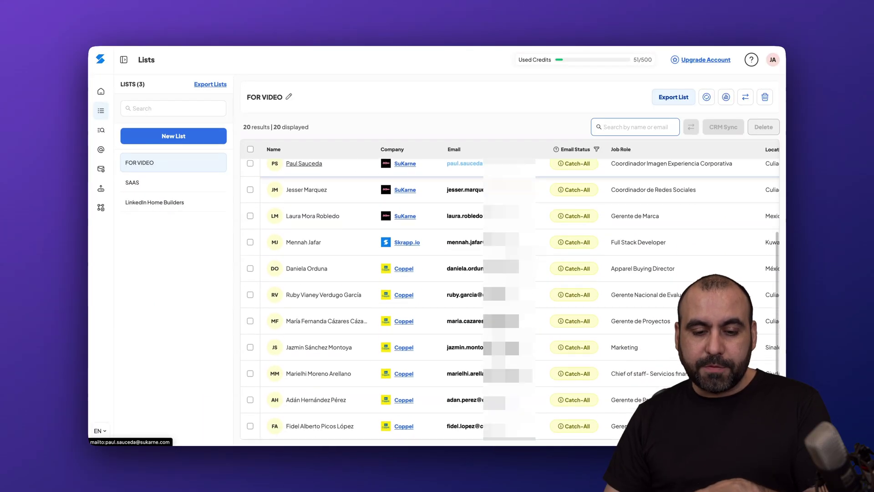
{"action": "scroll", "coordinate": [464, 164], "scroll_direction": "down", "scroll_amount": 1}
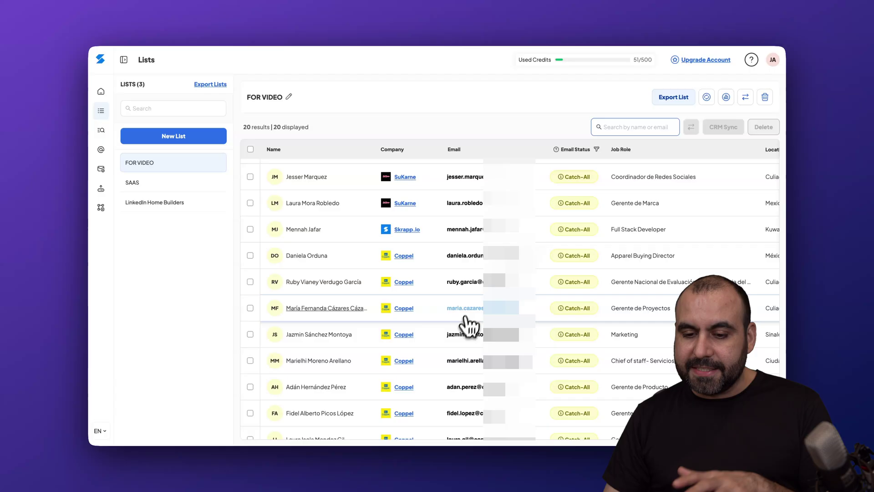
{"action": "scroll", "coordinate": [469, 325], "scroll_direction": "up", "scroll_amount": 4}
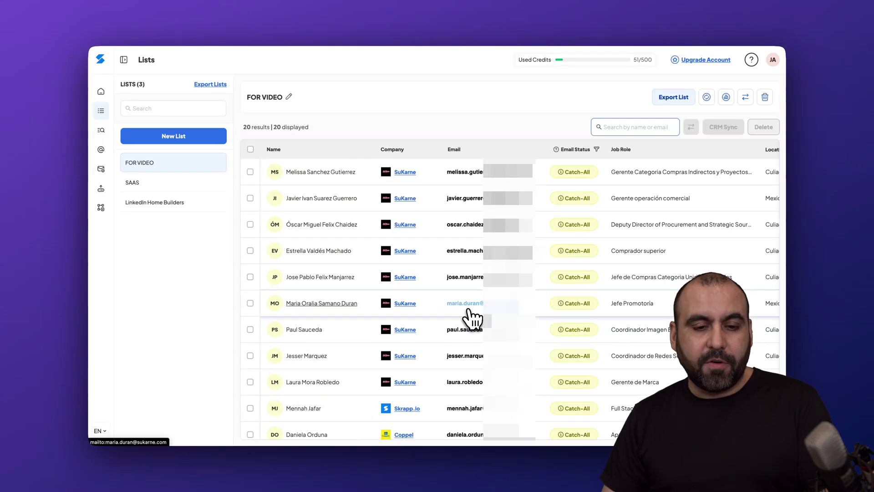
{"action": "left_click", "coordinate": [250, 149]}
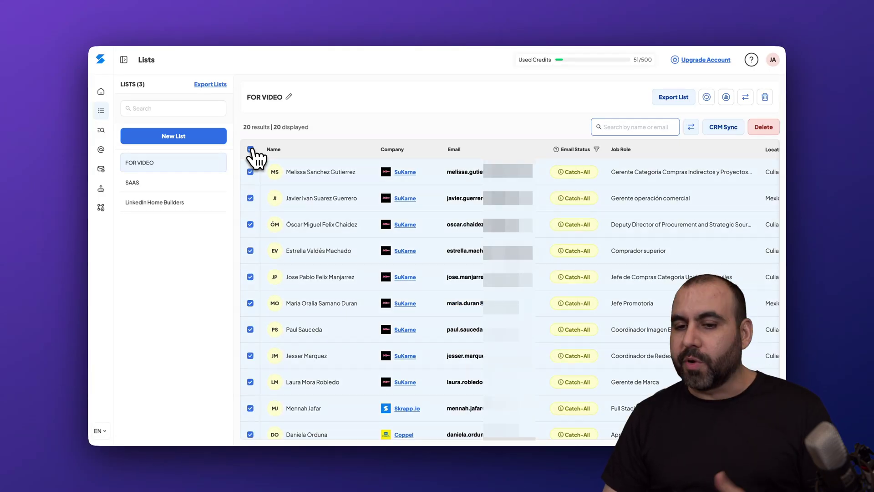
{"action": "left_click", "coordinate": [720, 129]}
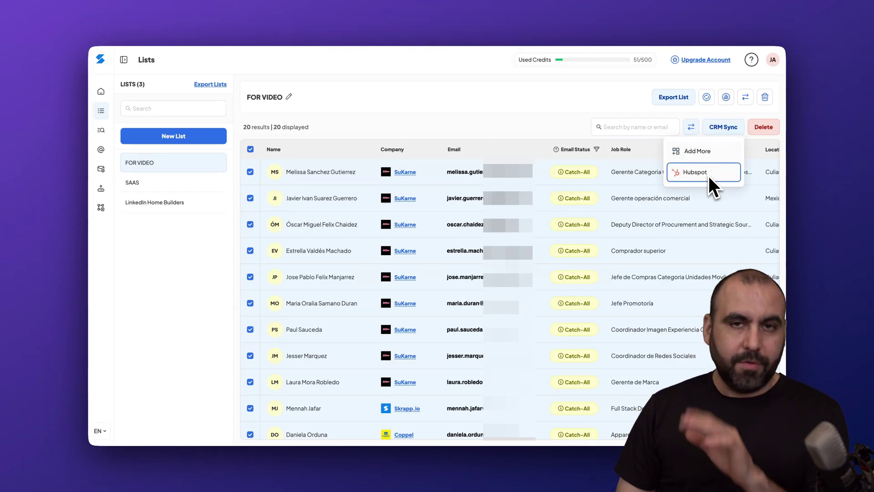
Export the list as Excel with Invalid and Unknown emails excluded.
{"action": "left_click", "coordinate": [673, 98]}
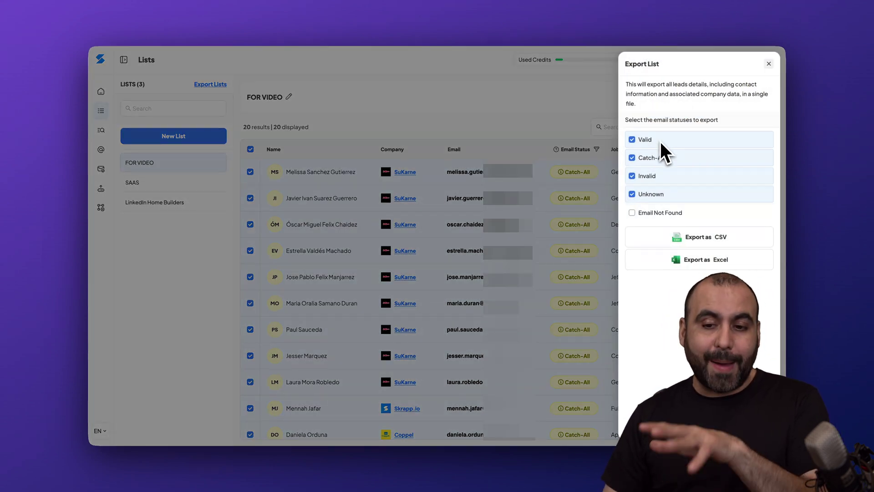
{"action": "left_click", "coordinate": [632, 177]}
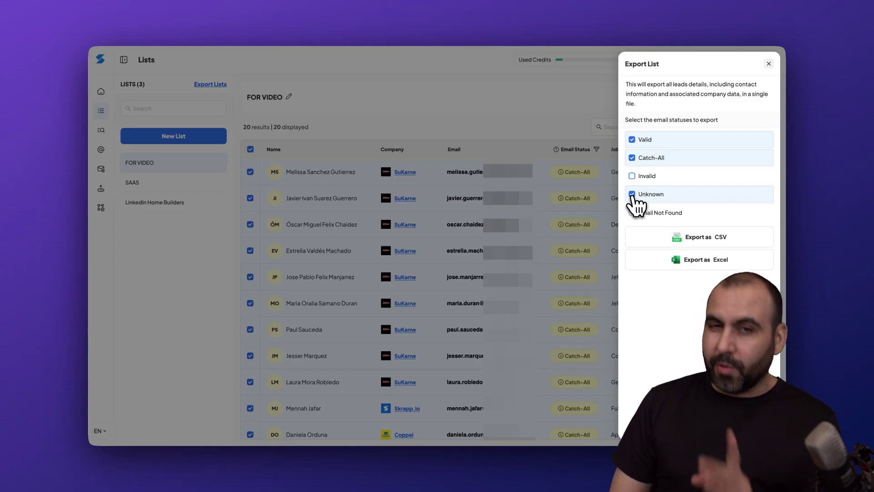
{"action": "left_click", "coordinate": [632, 194]}
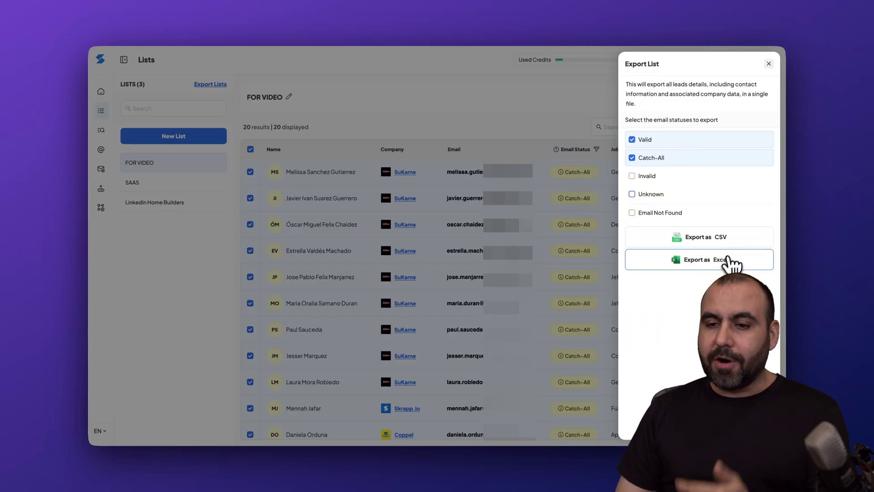
{"action": "left_click", "coordinate": [768, 64]}
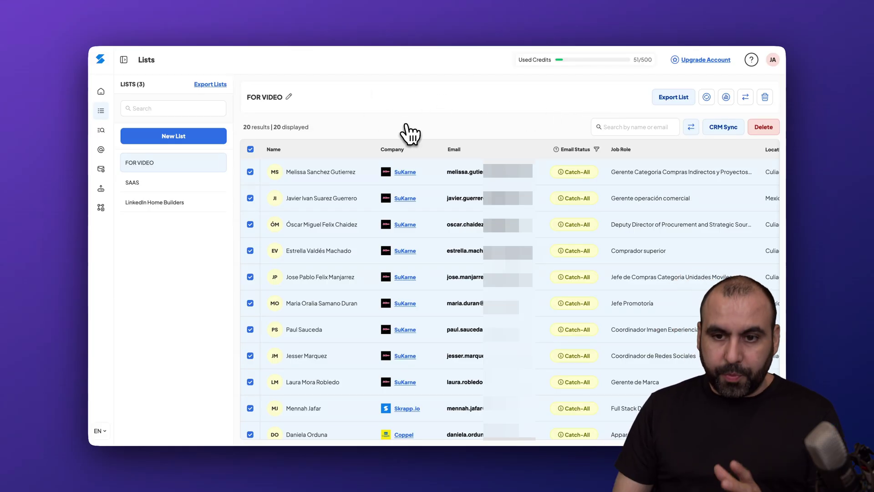
{"action": "left_click", "coordinate": [101, 91]}
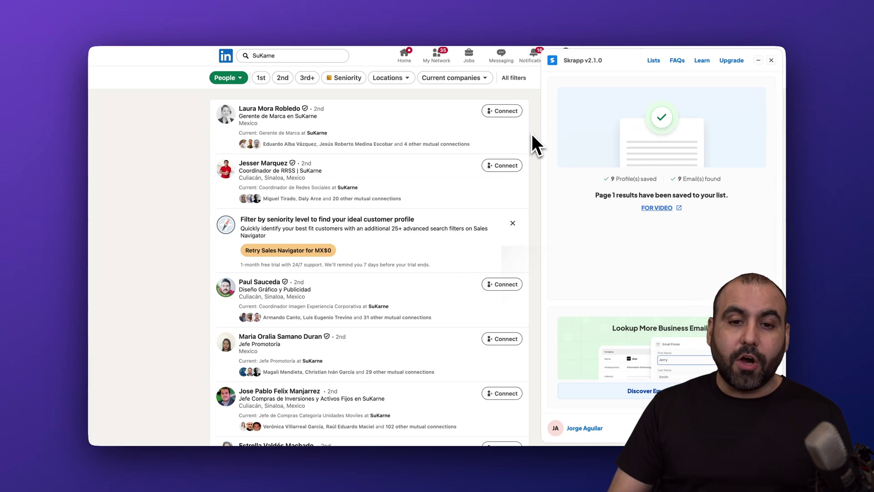
Fetch skrapp.io's leads via the extension and save the first lead's email to FOR VIDEO.
{"action": "left_click", "coordinate": [379, 22]}
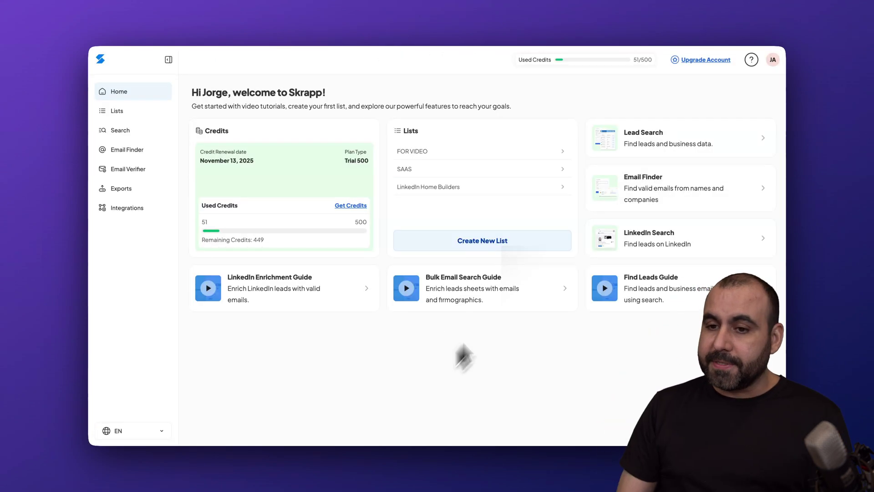
{"action": "left_click", "coordinate": [676, 36]}
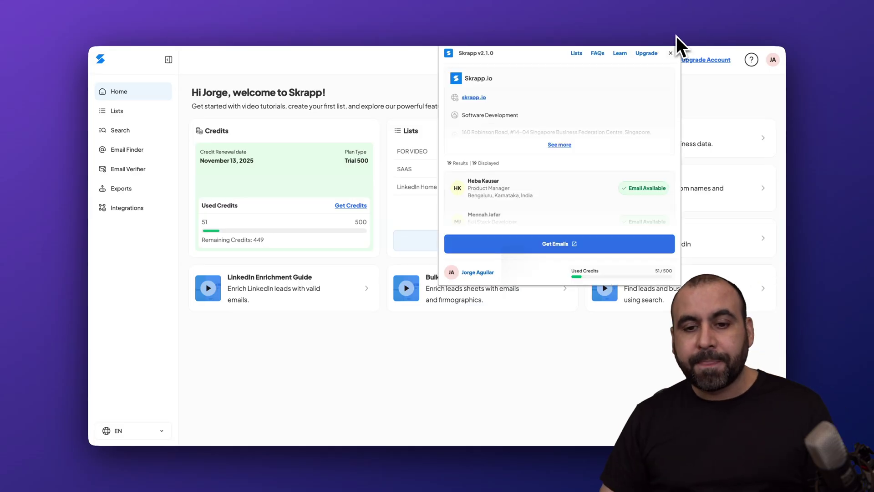
{"action": "left_click", "coordinate": [559, 245]}
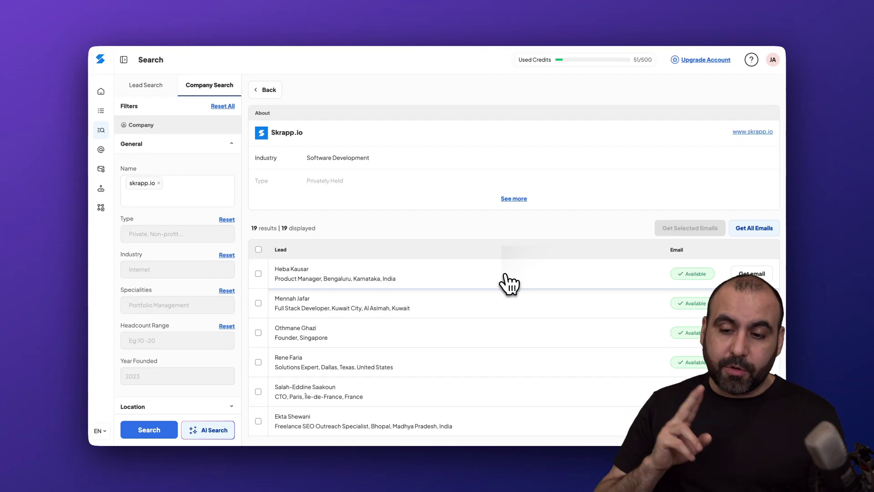
{"action": "scroll", "coordinate": [509, 284], "scroll_direction": "down", "scroll_amount": 5}
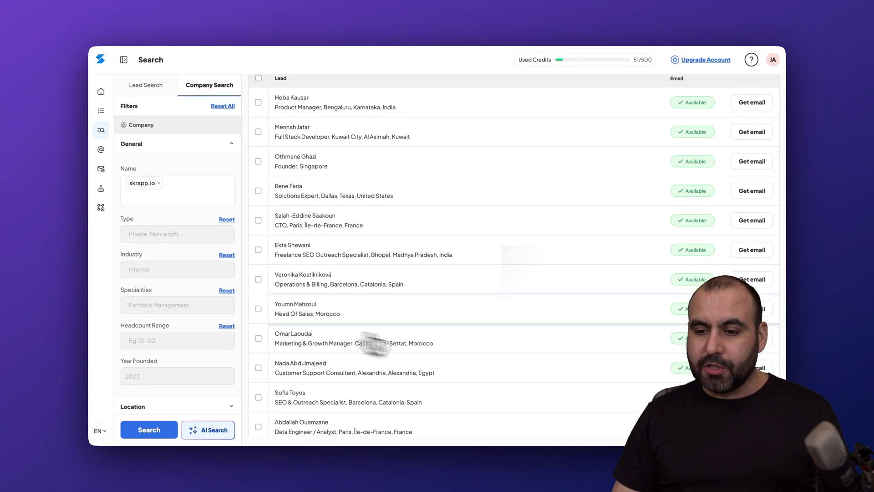
{"action": "left_click", "coordinate": [755, 105]}
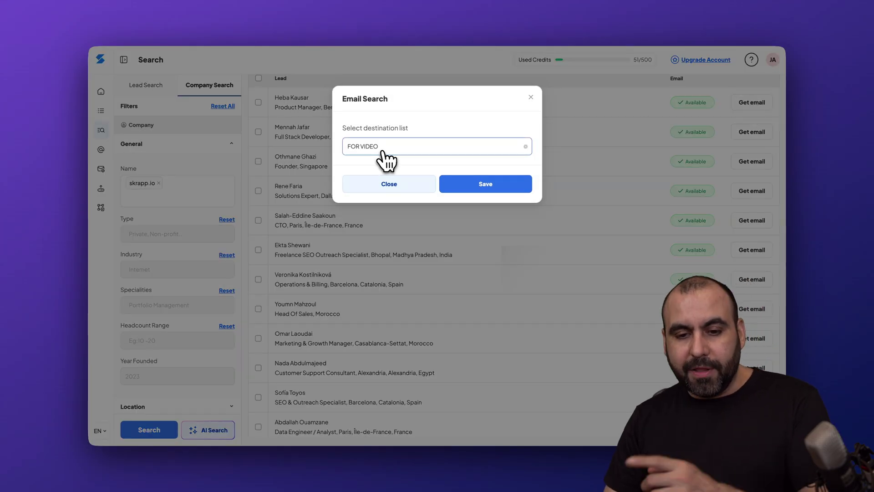
{"action": "left_click", "coordinate": [487, 183]}
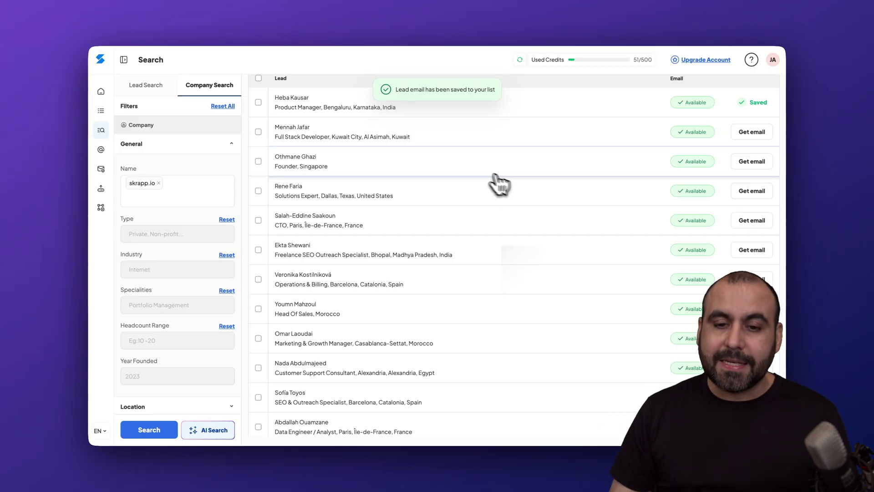
{"action": "scroll", "coordinate": [482, 178], "scroll_direction": "up", "scroll_amount": 4}
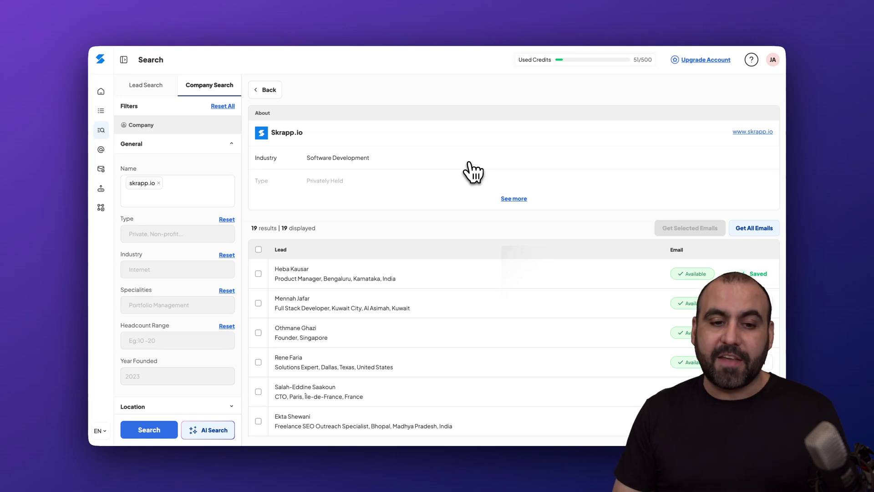
On the Search page, paste and submit an AI query for marketing leads in Sinaloa, Mexico.
{"action": "left_click", "coordinate": [100, 91]}
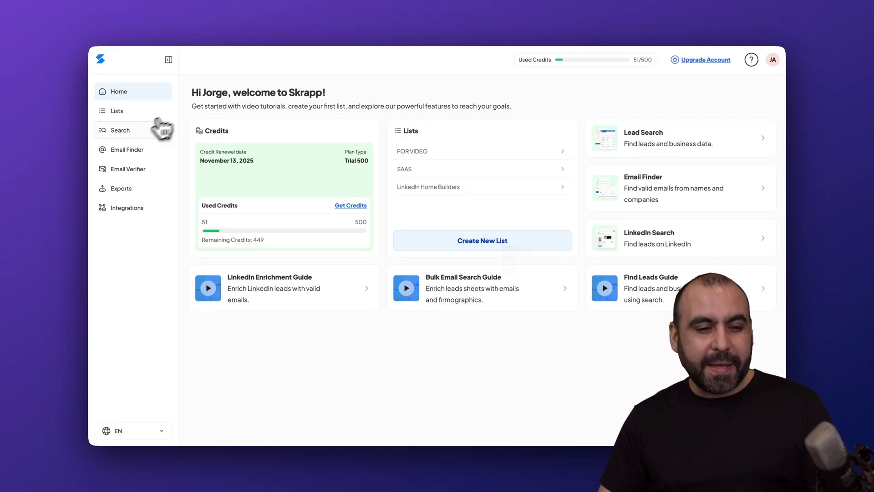
{"action": "left_click", "coordinate": [132, 137]}
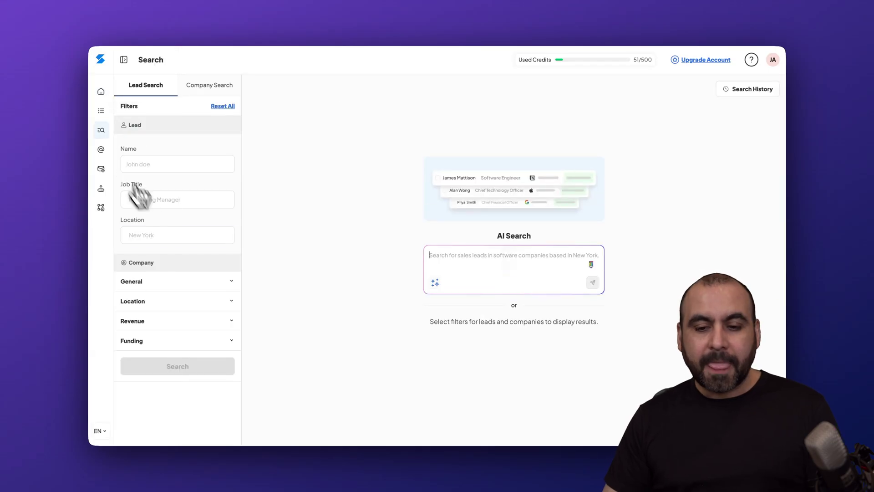
{"action": "left_click", "coordinate": [464, 255]}
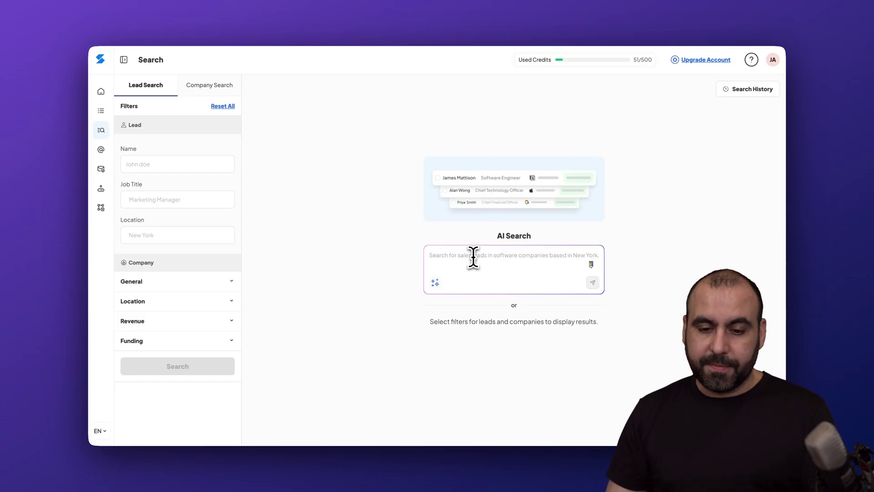
{"action": "type", "text": "Search for Marketing leads in Sinaloa, Mexico"}
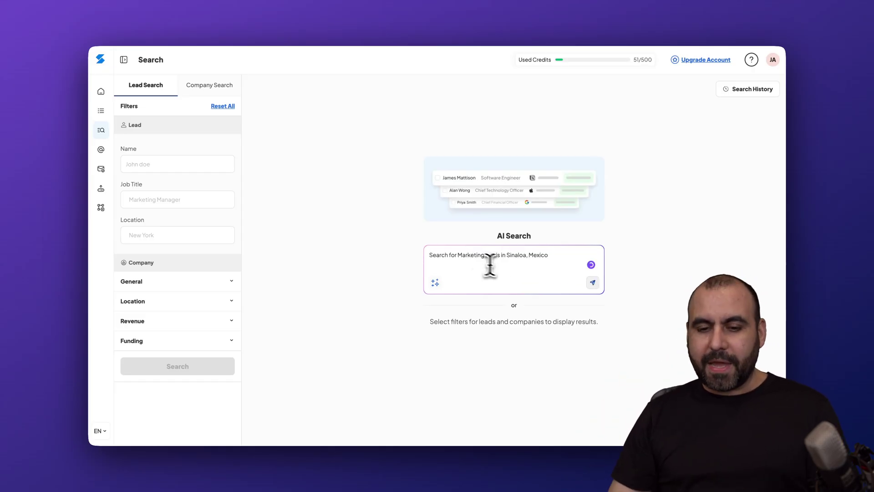
{"action": "left_click", "coordinate": [592, 283]}
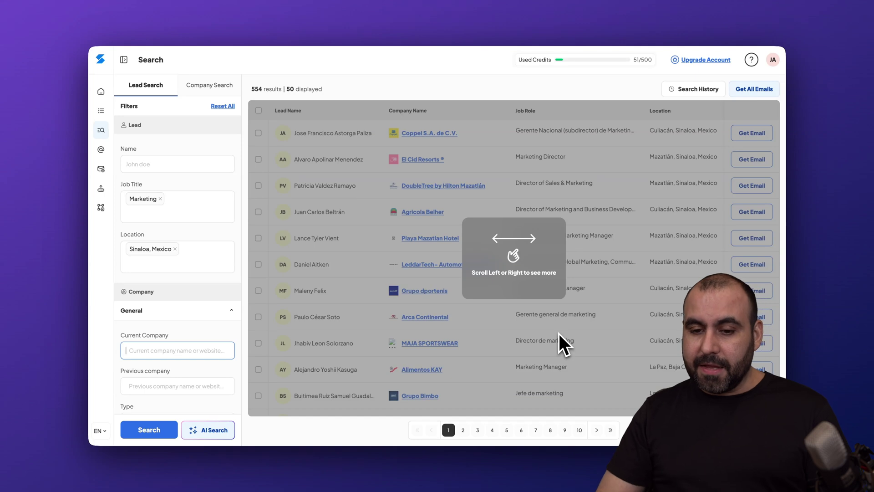
{"action": "left_click", "coordinate": [539, 239]}
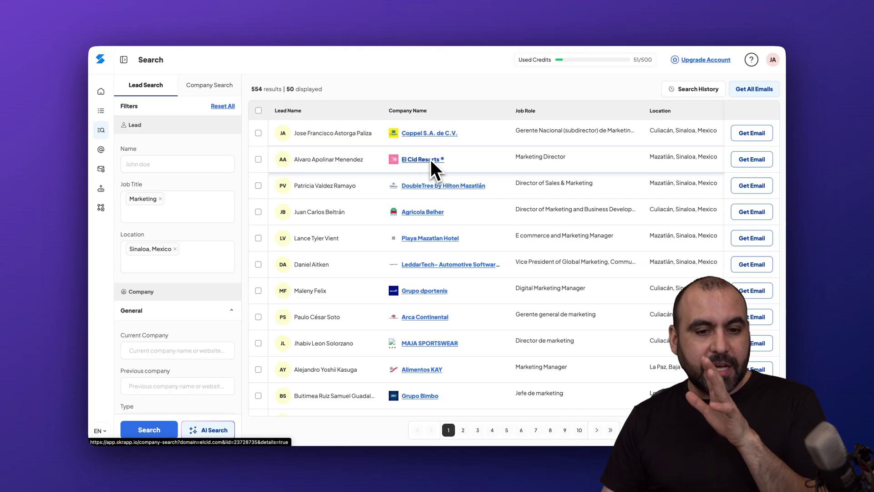
Scroll the results sideways to view Industry and Headcount, then select the Agricola Belher lead.
{"action": "scroll", "coordinate": [455, 153], "scroll_direction": "right", "scroll_amount": 5}
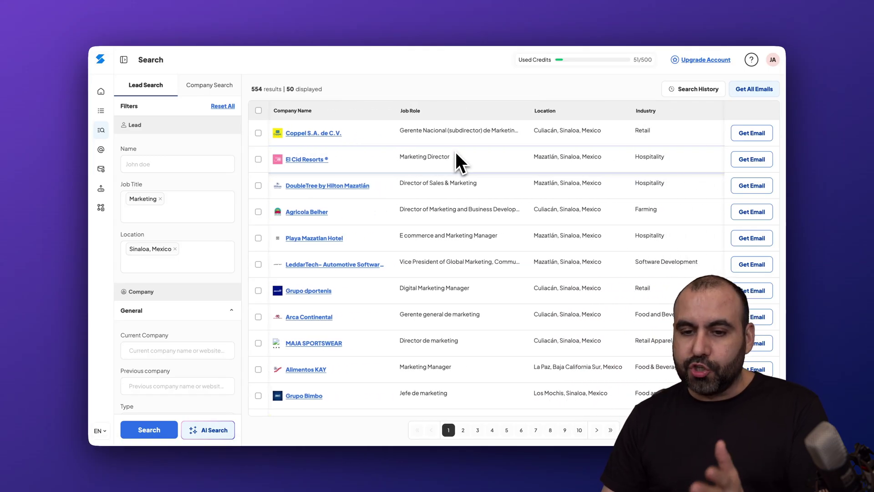
{"action": "scroll", "coordinate": [456, 154], "scroll_direction": "right", "scroll_amount": 2}
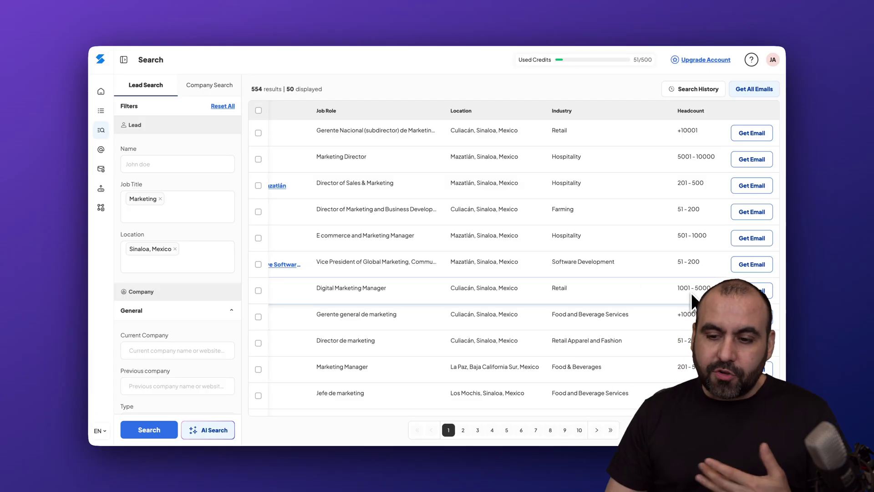
{"action": "scroll", "coordinate": [547, 220], "scroll_direction": "left", "scroll_amount": 7}
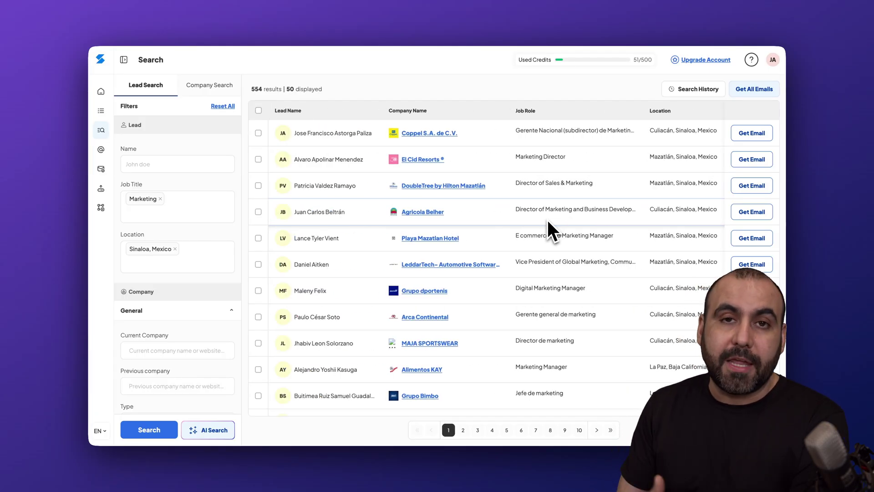
{"action": "scroll", "coordinate": [547, 220], "scroll_direction": "right", "scroll_amount": 6}
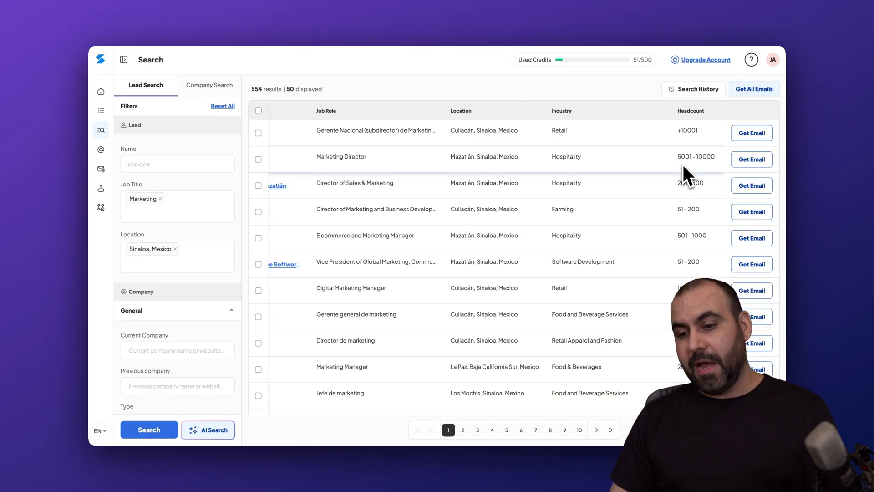
{"action": "scroll", "coordinate": [683, 165], "scroll_direction": "left", "scroll_amount": 6}
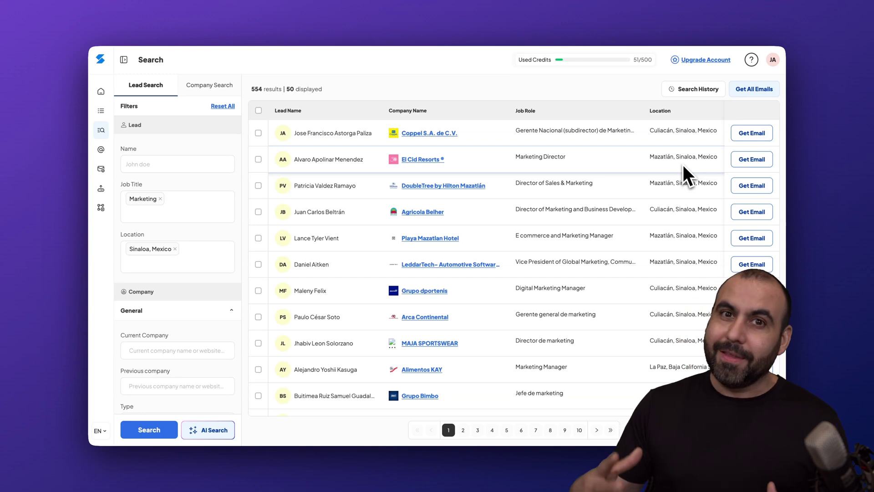
{"action": "scroll", "coordinate": [682, 164], "scroll_direction": "right", "scroll_amount": 6}
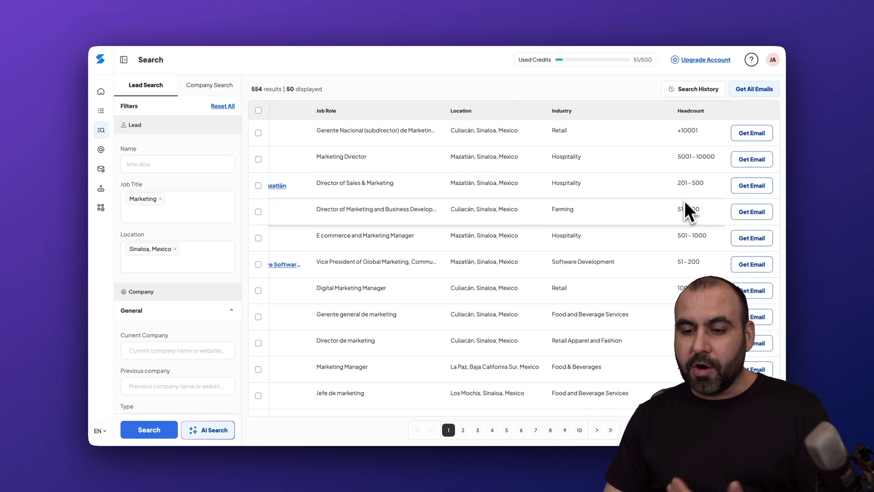
{"action": "scroll", "coordinate": [690, 217], "scroll_direction": "down", "scroll_amount": 2}
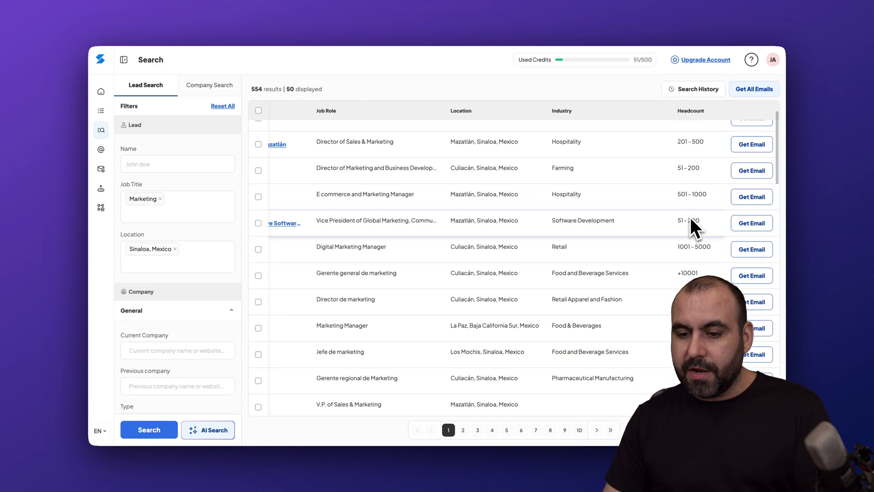
{"action": "scroll", "coordinate": [684, 228], "scroll_direction": "left", "scroll_amount": 6}
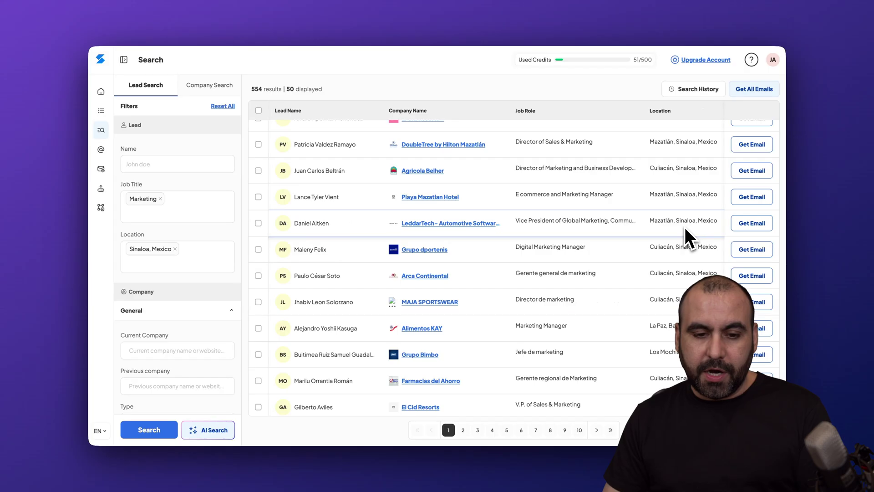
{"action": "left_click", "coordinate": [258, 170]}
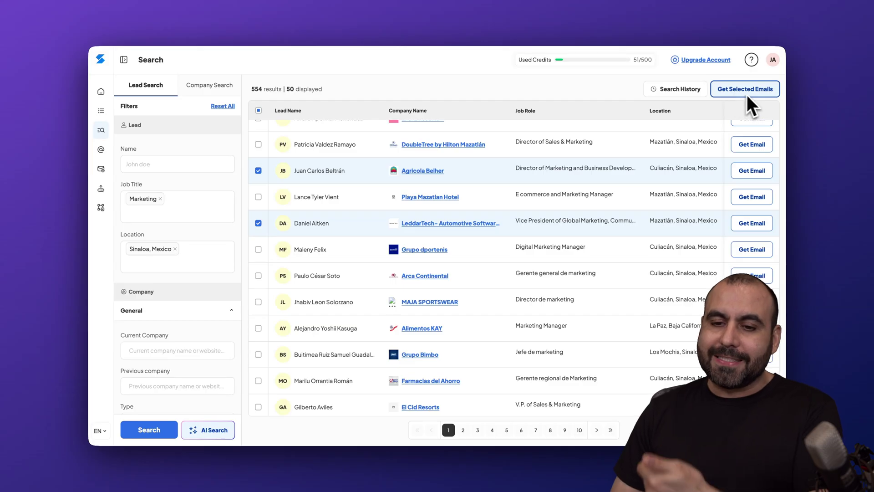
{"action": "left_click", "coordinate": [258, 171]}
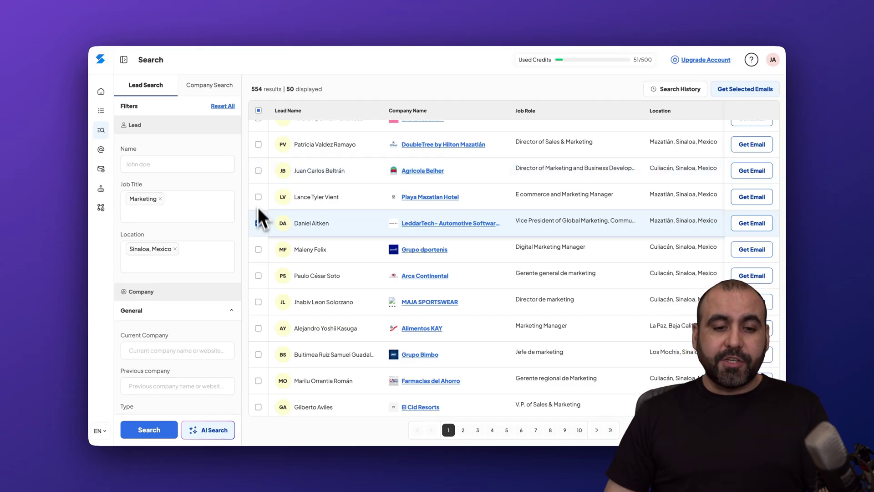
{"action": "left_click", "coordinate": [258, 223]}
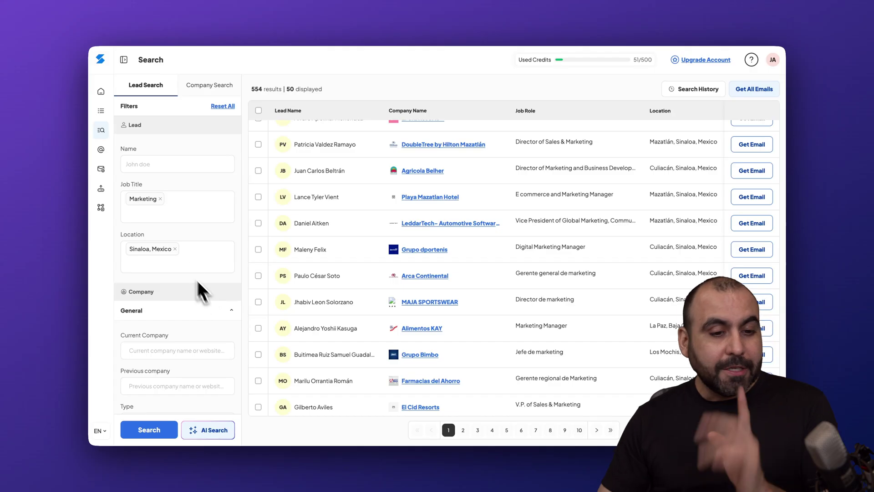
{"action": "left_click", "coordinate": [153, 168]}
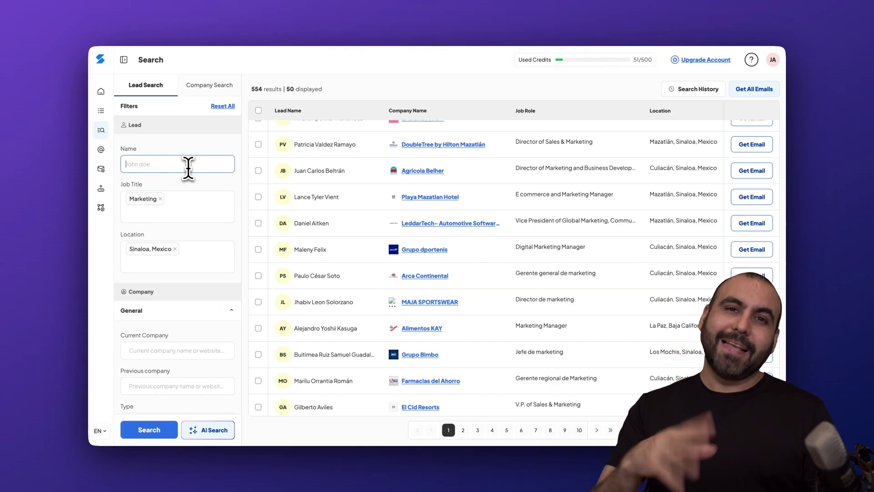
{"action": "left_click", "coordinate": [199, 201]}
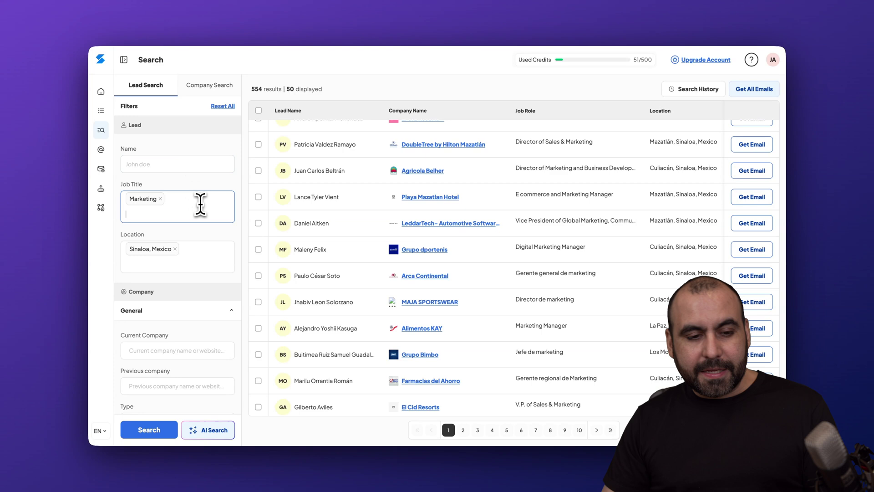
{"action": "scroll", "coordinate": [200, 204], "scroll_direction": "down", "scroll_amount": 2}
{"action": "scroll", "coordinate": [201, 157], "scroll_direction": "down", "scroll_amount": 2}
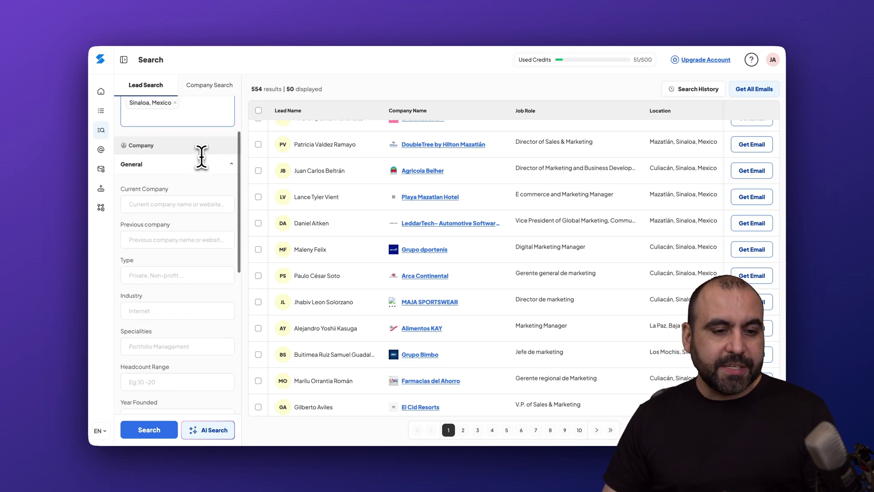
{"action": "scroll", "coordinate": [171, 153], "scroll_direction": "down", "scroll_amount": 1}
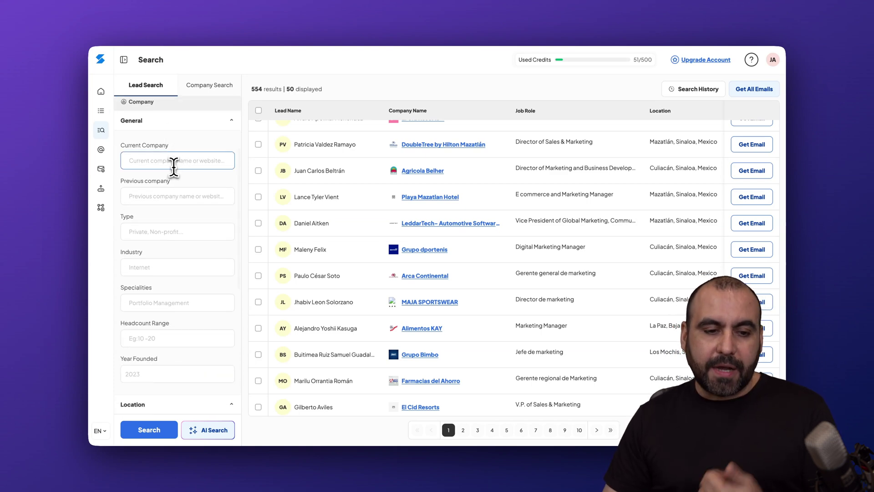
{"action": "left_click", "coordinate": [175, 196]}
{"action": "scroll", "coordinate": [176, 198], "scroll_direction": "down", "scroll_amount": 5}
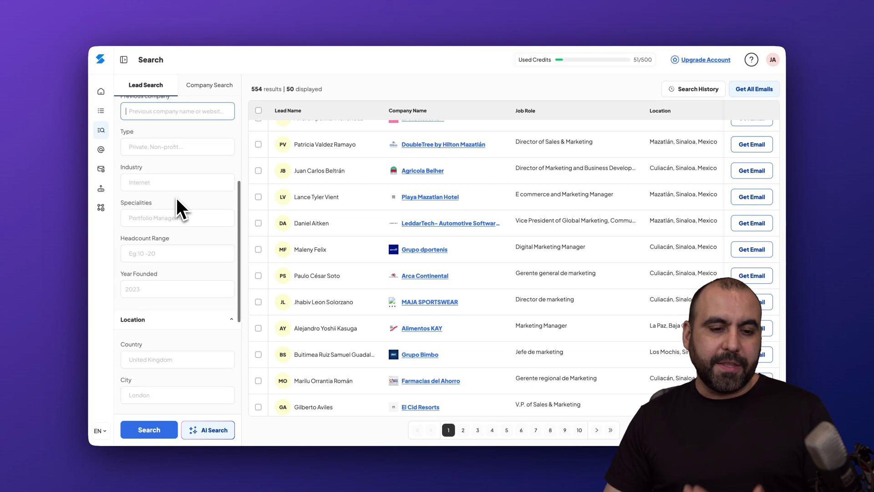
{"action": "scroll", "coordinate": [176, 197], "scroll_direction": "down", "scroll_amount": 3}
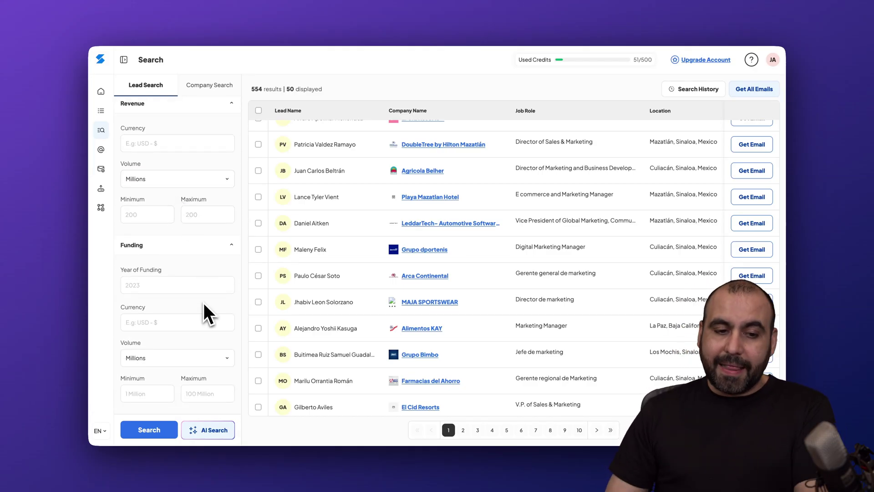
{"action": "left_click", "coordinate": [201, 212]}
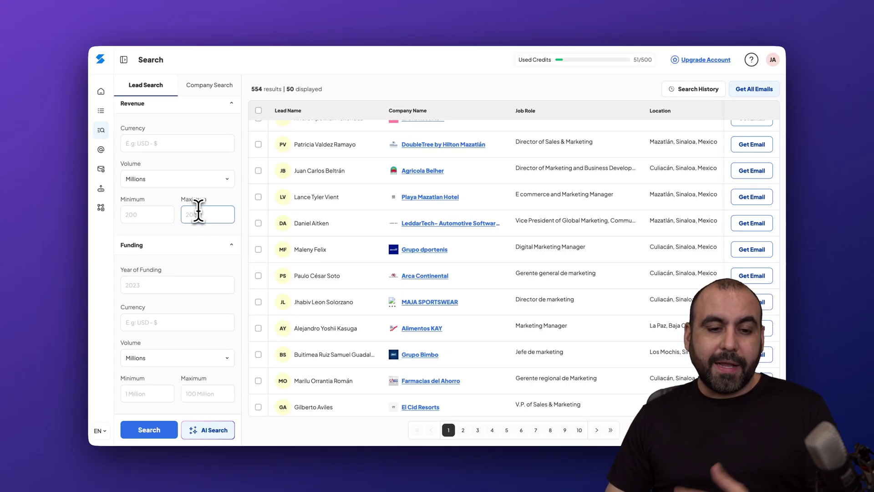
{"action": "left_click", "coordinate": [212, 196]}
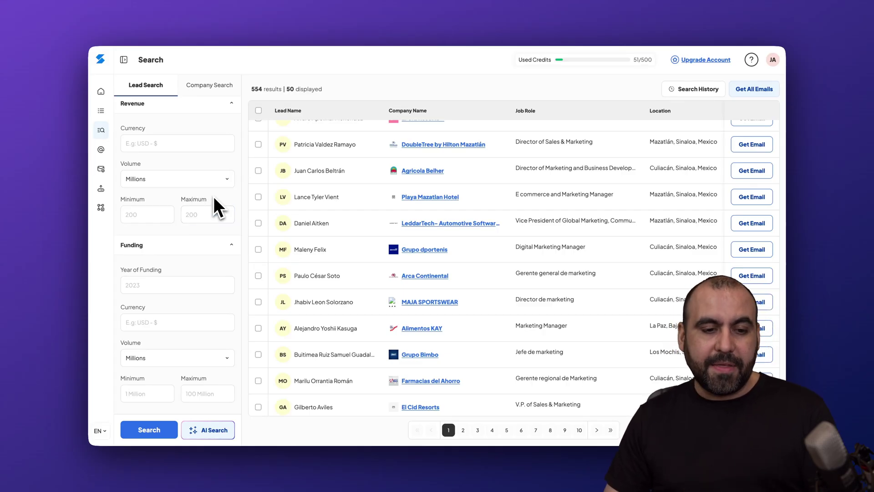
{"action": "scroll", "coordinate": [214, 196], "scroll_direction": "up", "scroll_amount": 2}
{"action": "scroll", "coordinate": [214, 196], "scroll_direction": "up", "scroll_amount": 8}
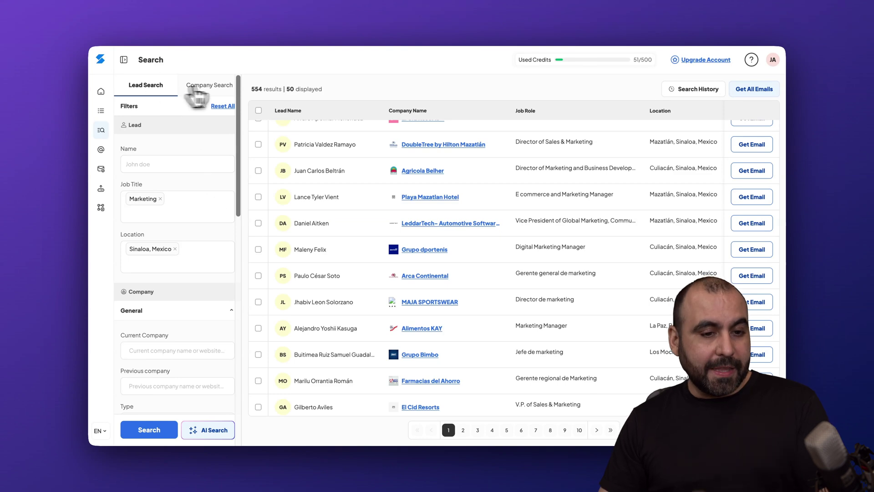
{"action": "left_click", "coordinate": [232, 87]}
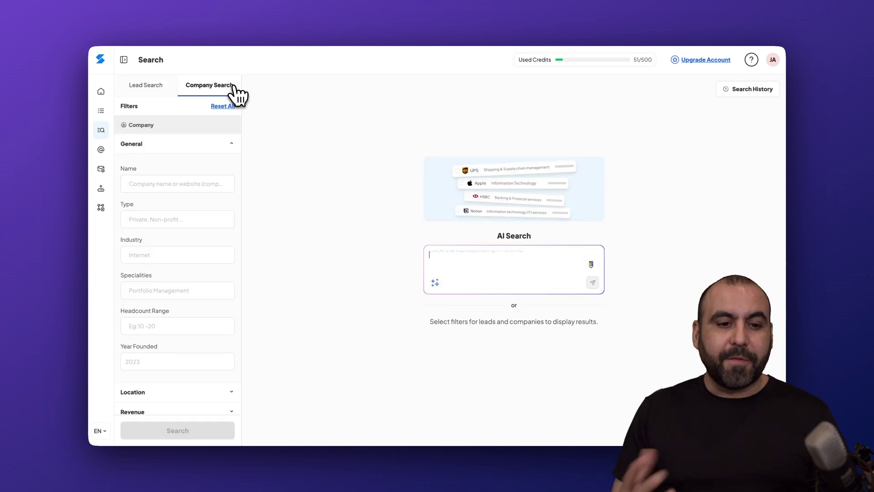
Browse the Company Search filters, expand Funding, then open the saved Lists page.
{"action": "scroll", "coordinate": [196, 246], "scroll_direction": "down", "scroll_amount": 2}
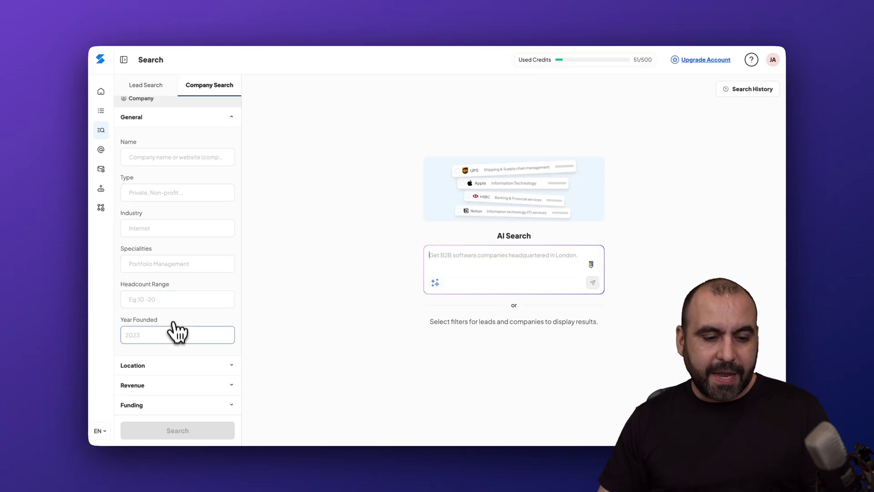
{"action": "scroll", "coordinate": [198, 369], "scroll_direction": "down", "scroll_amount": 4}
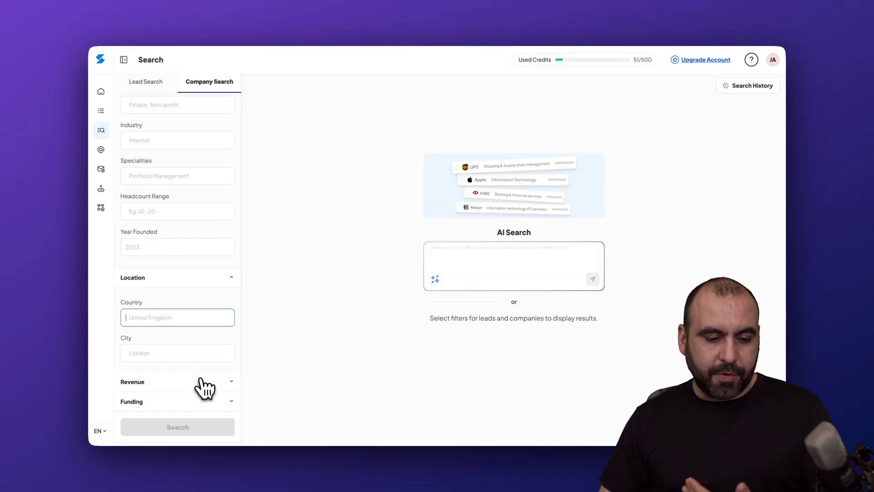
{"action": "scroll", "coordinate": [209, 391], "scroll_direction": "down", "scroll_amount": 5}
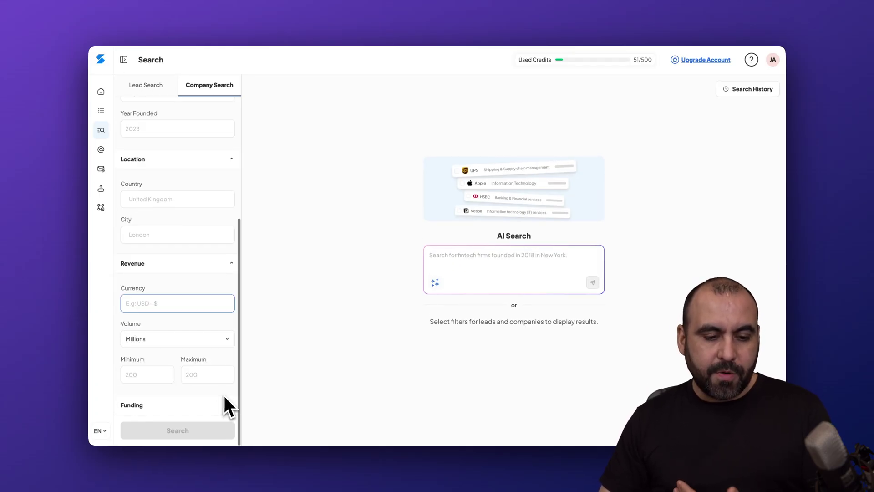
{"action": "left_click", "coordinate": [204, 405]}
{"action": "scroll", "coordinate": [207, 414], "scroll_direction": "up", "scroll_amount": 15}
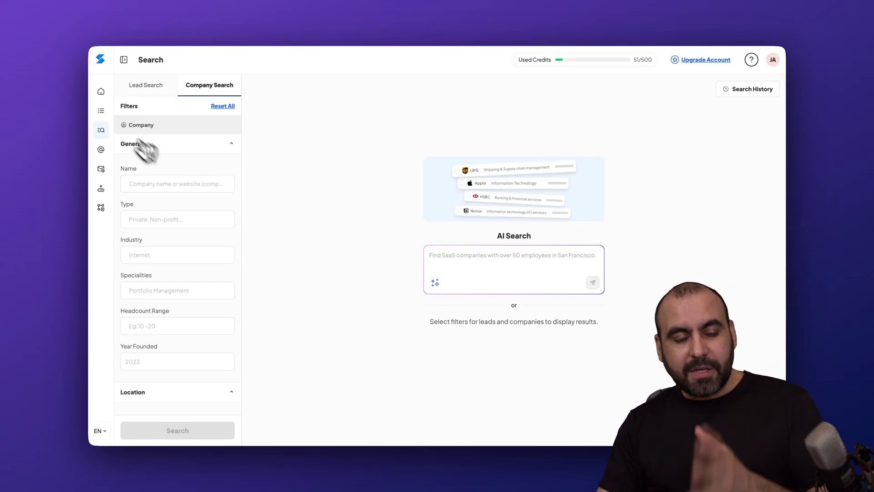
{"action": "left_click", "coordinate": [102, 113]}
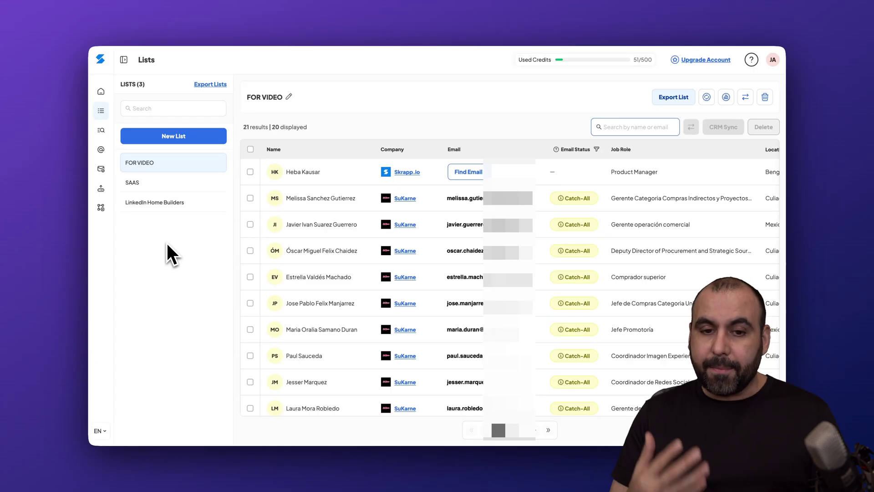
Go from the FOR VIDEO list to the Bulk Email Finder page via the sidebar.
{"action": "left_click", "coordinate": [101, 152]}
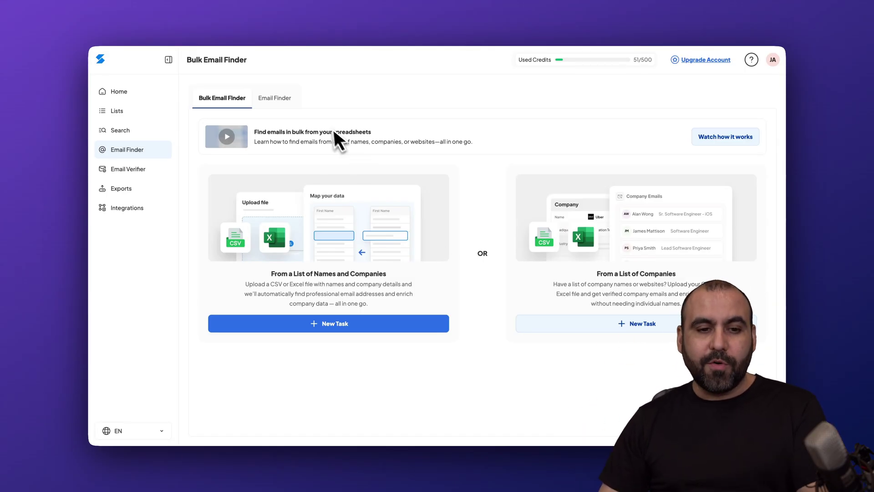
Try the single Email Finder's full name field, then bring up the Bulk Email Verifier page.
{"action": "left_click", "coordinate": [284, 101]}
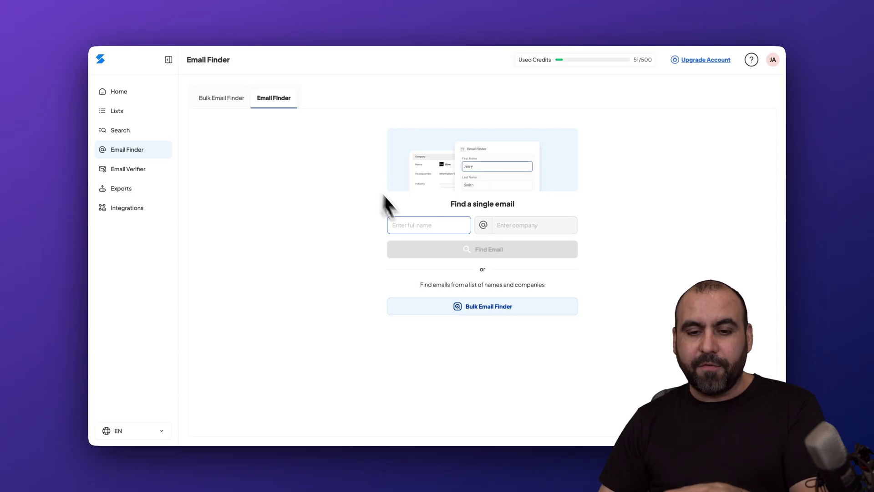
{"action": "left_click", "coordinate": [418, 225]}
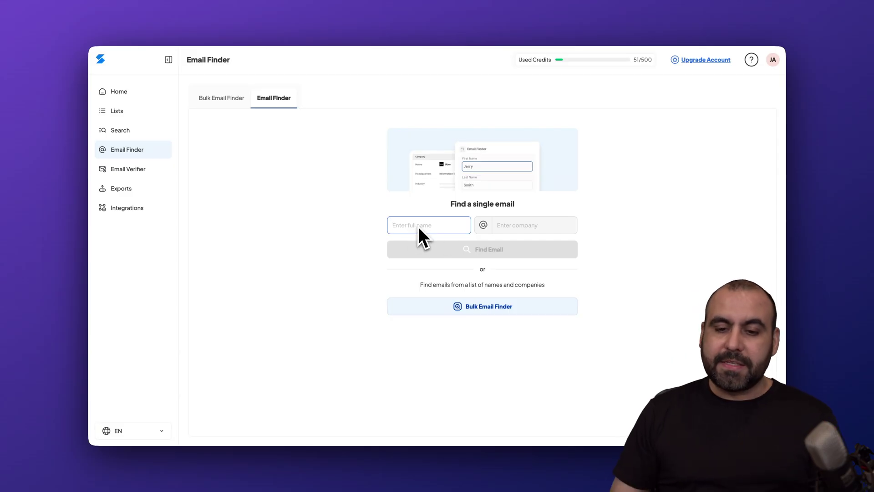
{"action": "left_click", "coordinate": [234, 102]}
{"action": "left_click", "coordinate": [283, 108]}
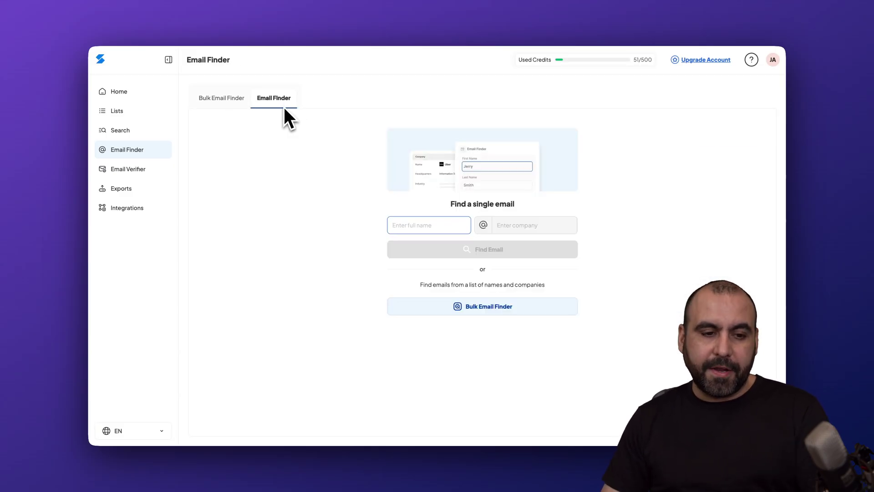
{"action": "left_click", "coordinate": [145, 173]}
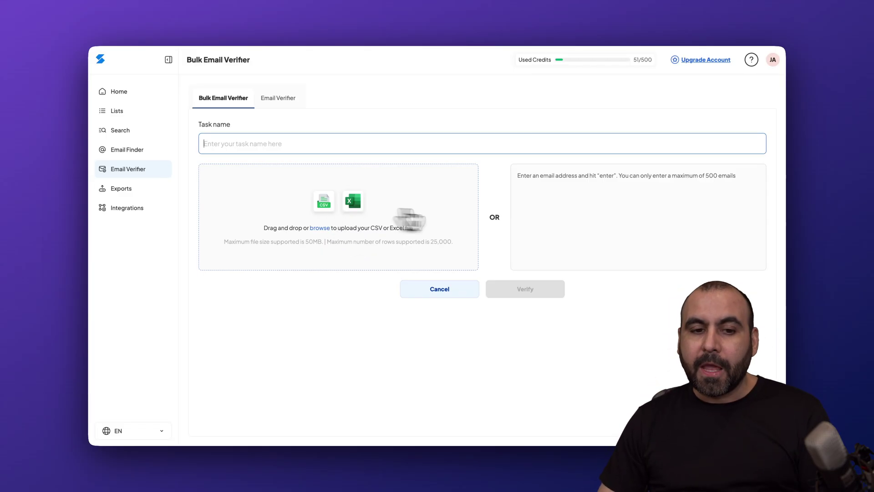
Verify the autofilled Gmail address as valid webmail, then go to the Exports page.
{"action": "left_click", "coordinate": [270, 104]}
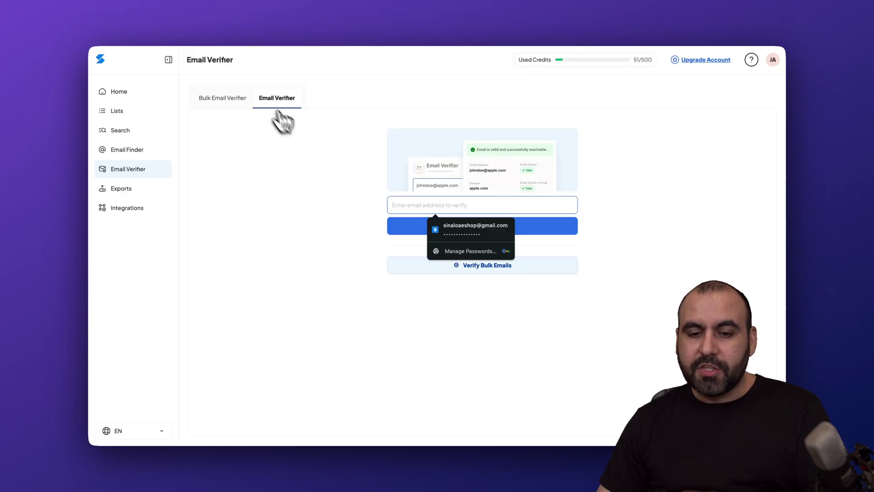
{"action": "key", "text": "Down"}
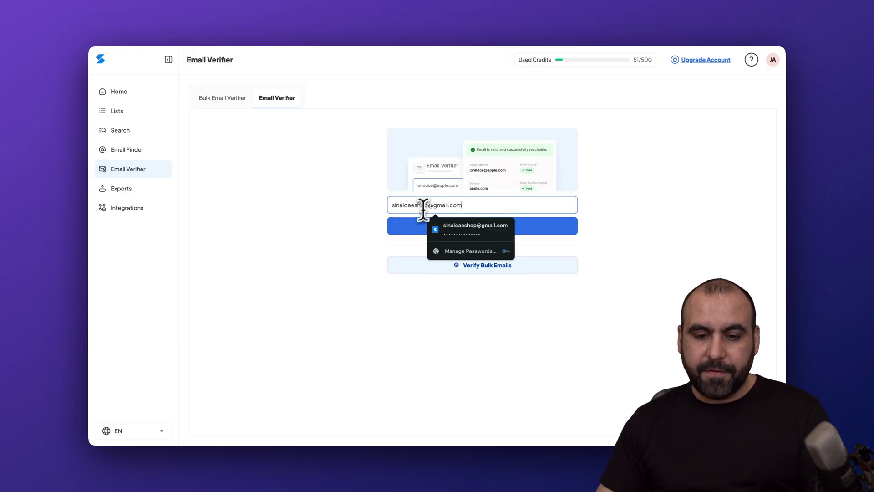
{"action": "key", "text": "Return"}
{"action": "left_click", "coordinate": [415, 230]}
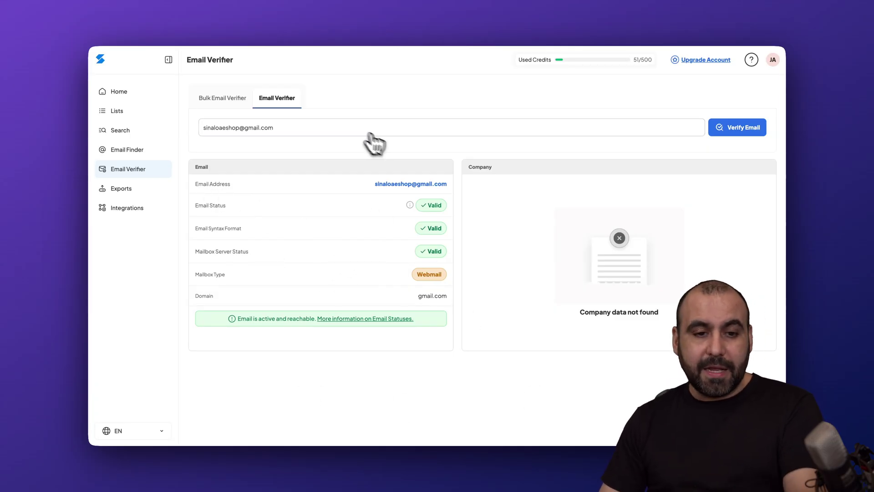
{"action": "left_click", "coordinate": [135, 193]}
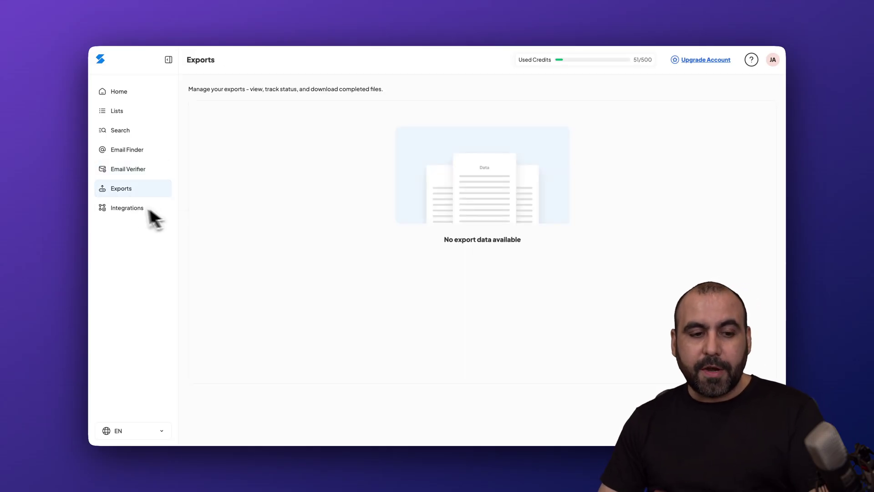
Browse the CRM integrations page, then return to the Home dashboard.
{"action": "left_click", "coordinate": [129, 208]}
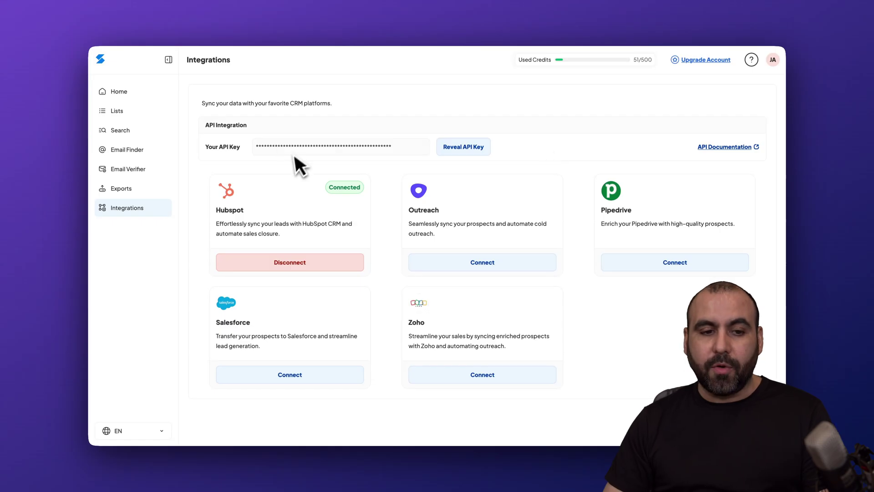
{"action": "left_click", "coordinate": [137, 95]}
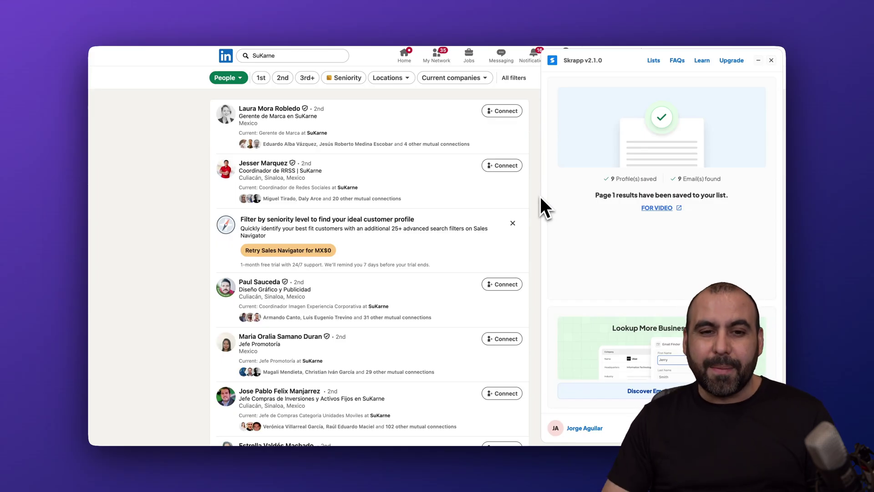
Switch to the browser tab showing the Skrapp homepage offering 100 free credits.
{"action": "left_click", "coordinate": [267, 27]}
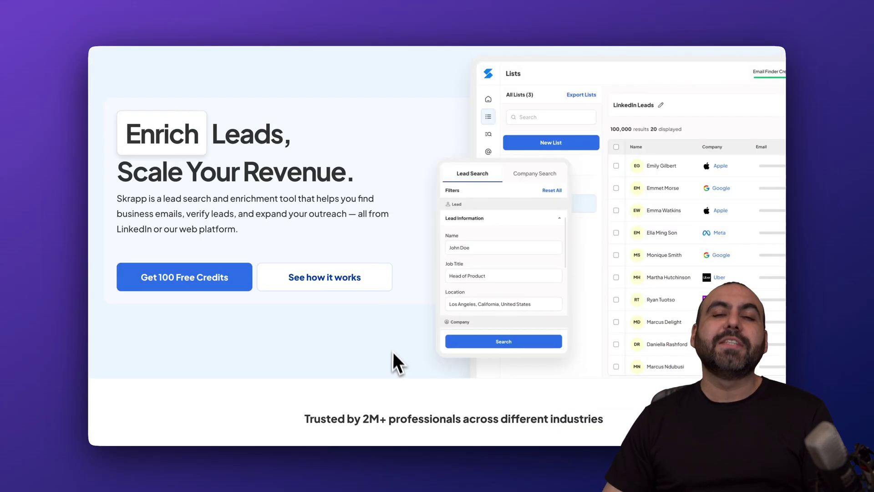